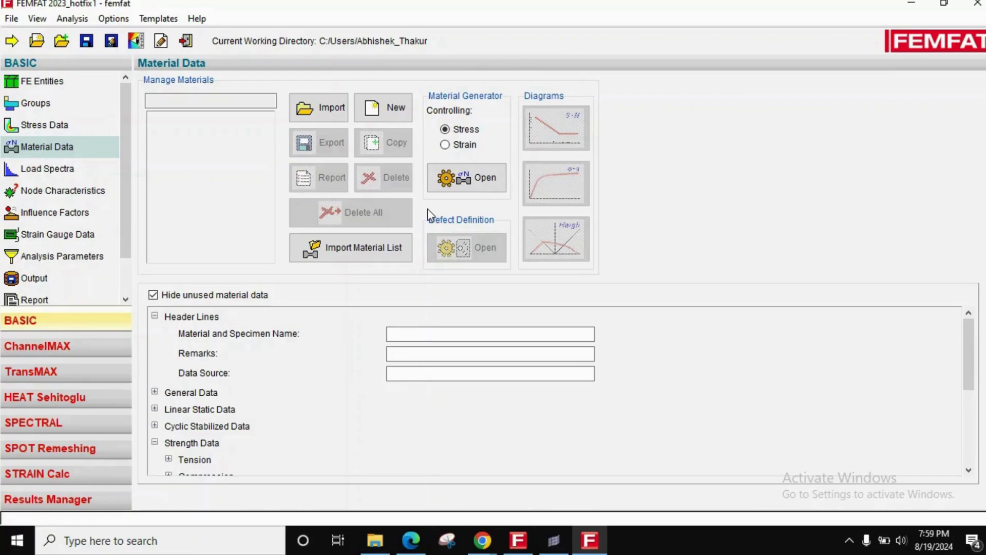
Create a new material with label 1 and the name fe410.
left_click(392, 122)
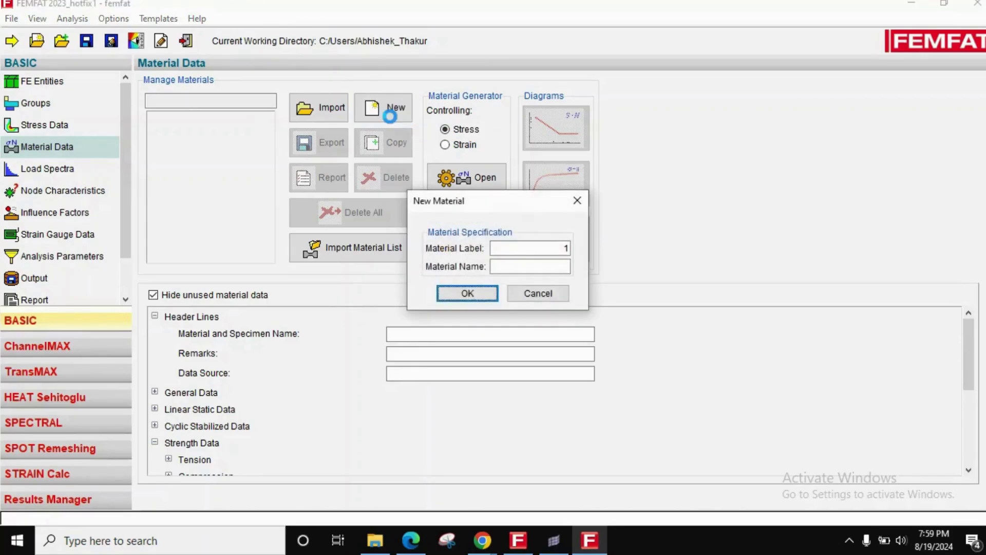
left_click(505, 267)
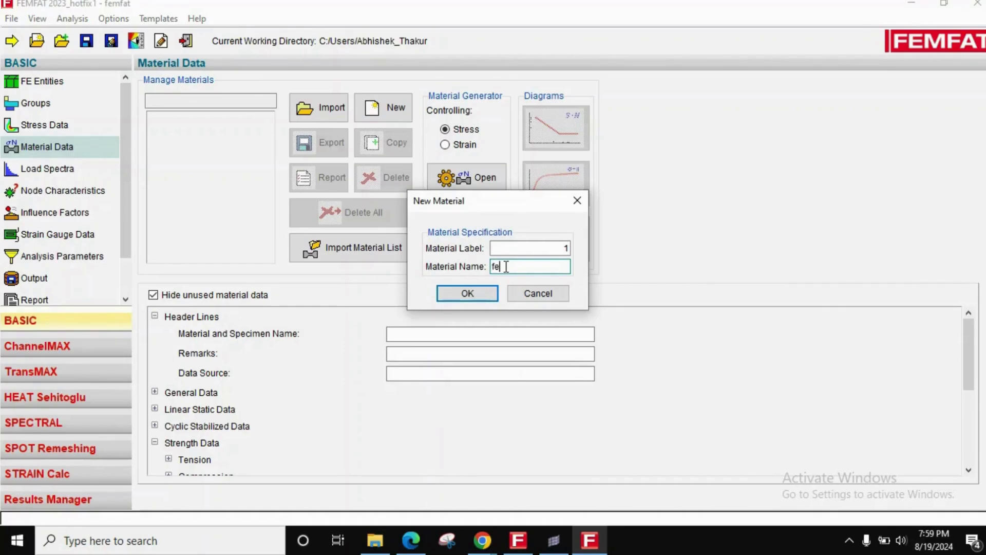
key("Return")
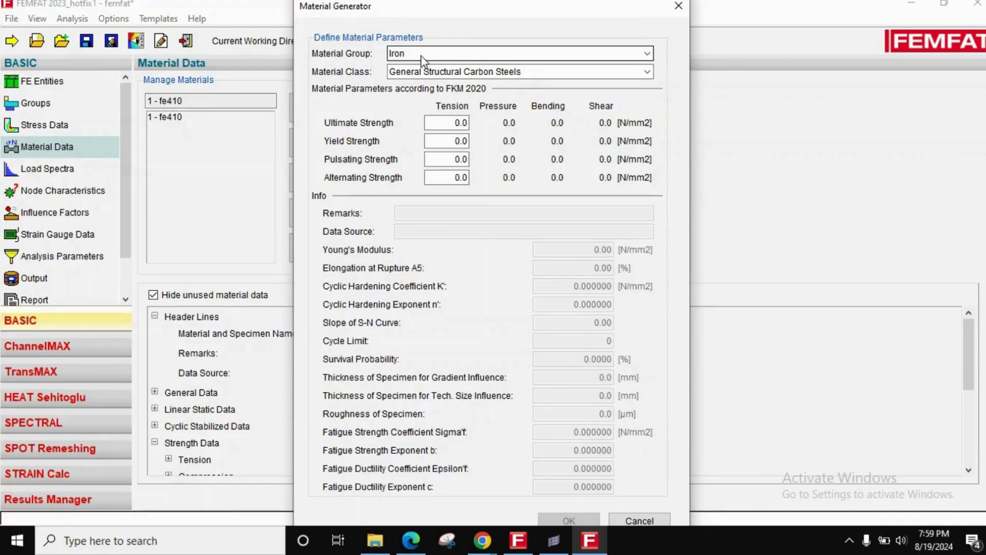
Generate the fe410 data as Iron, General Structural Carbon Steels, with a tensile ultimate strength of 410 N/mm2.
left_click(449, 123)
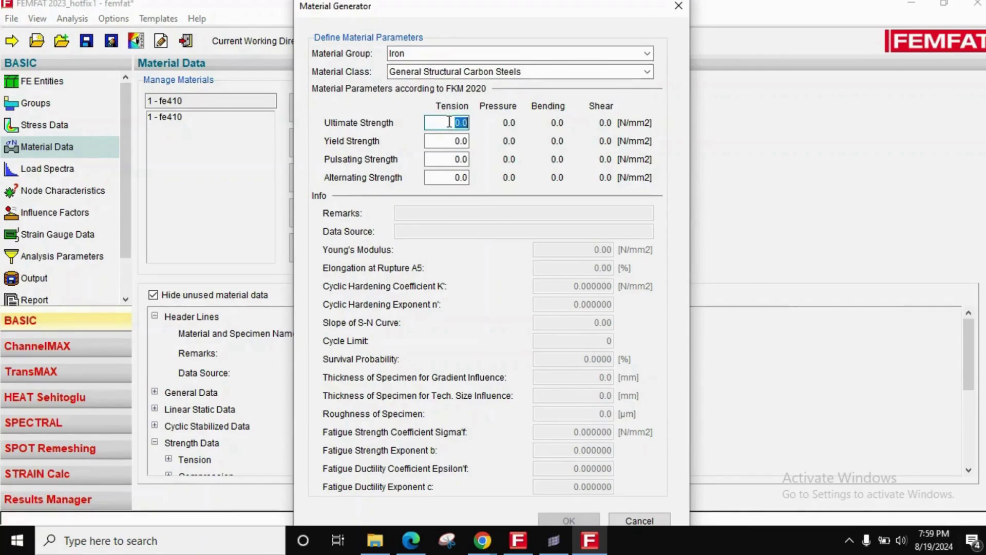
type("410")
key("Return")
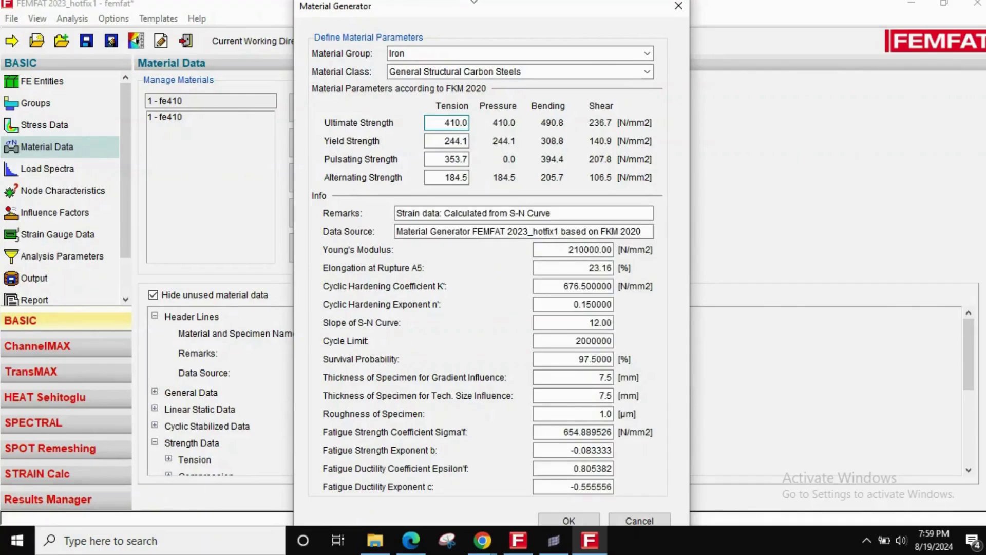
left_click_drag(474, 0, 534, 30)
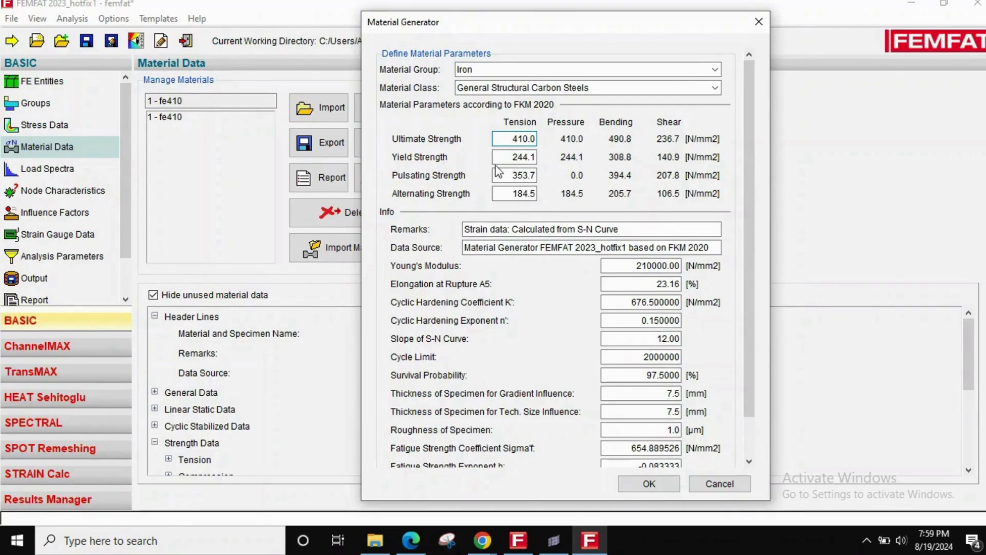
left_click(649, 483)
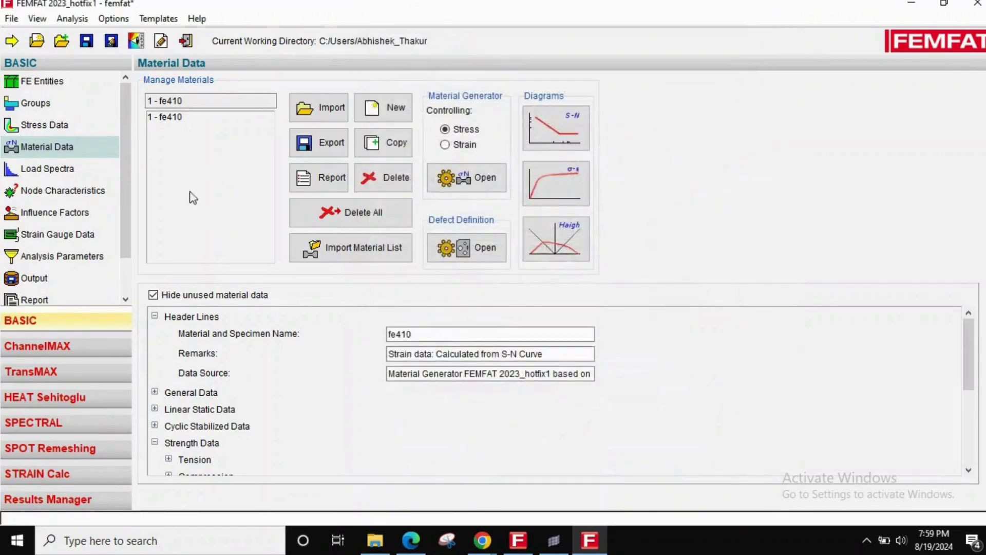
Create a second material with label 2 and the name al_Casting.
left_click(396, 110)
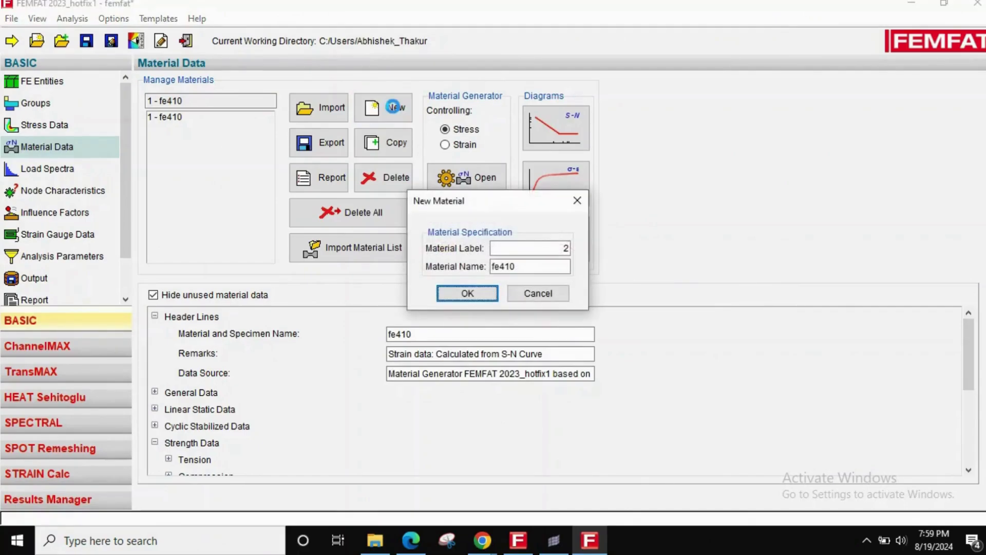
double_click(503, 264)
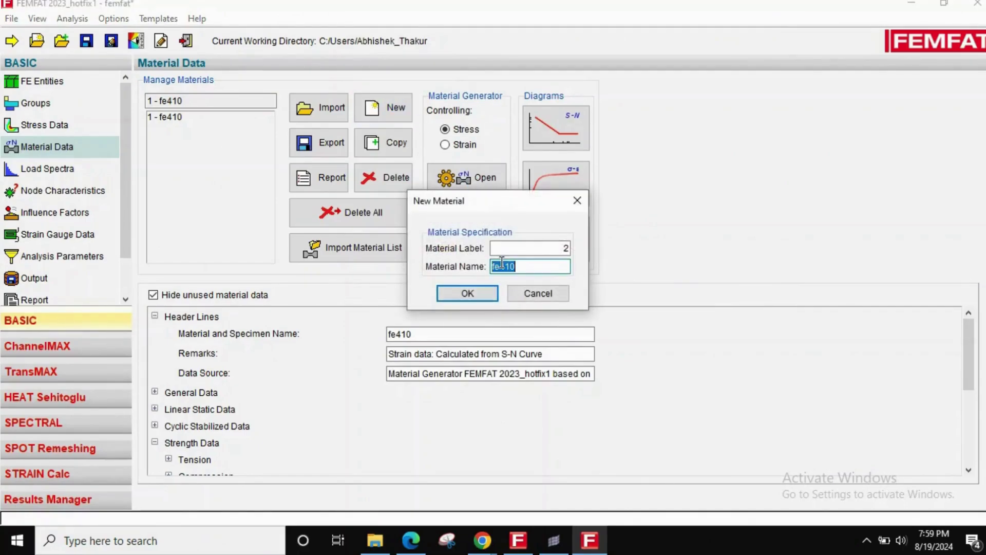
type("al_Casting")
key("Return")
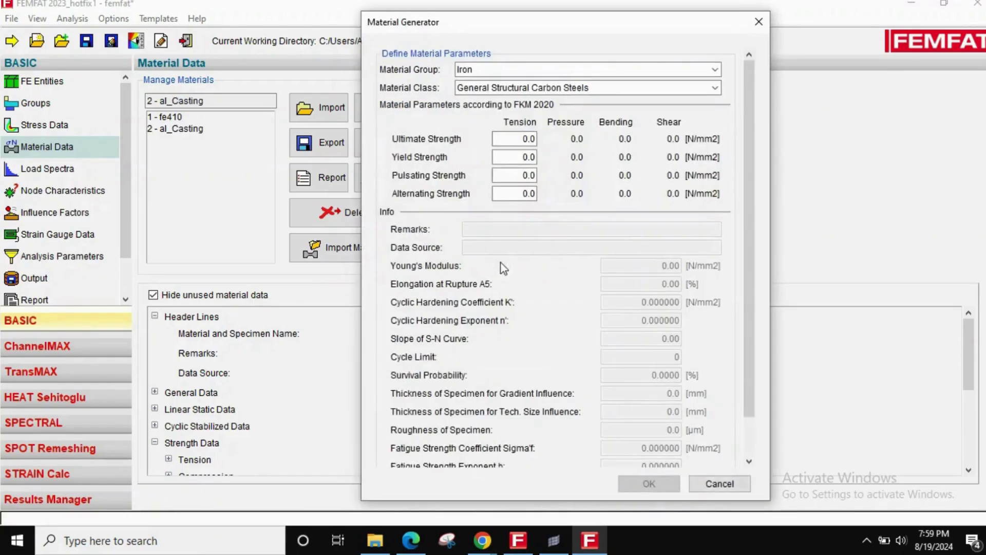
Set the al_Casting material group to Aluminum and its class to Aluminum Casting Alloys.
left_click(495, 69)
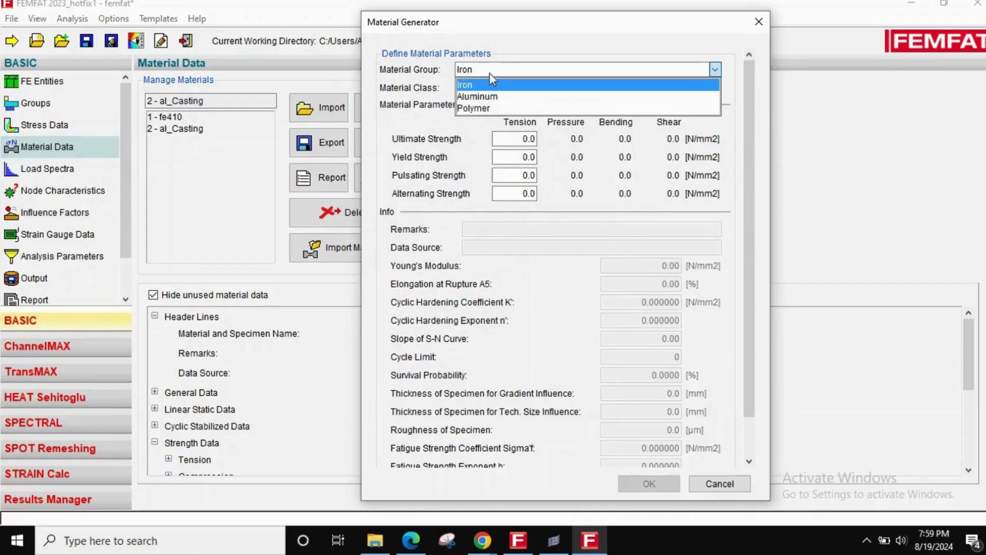
left_click(514, 96)
left_click(513, 89)
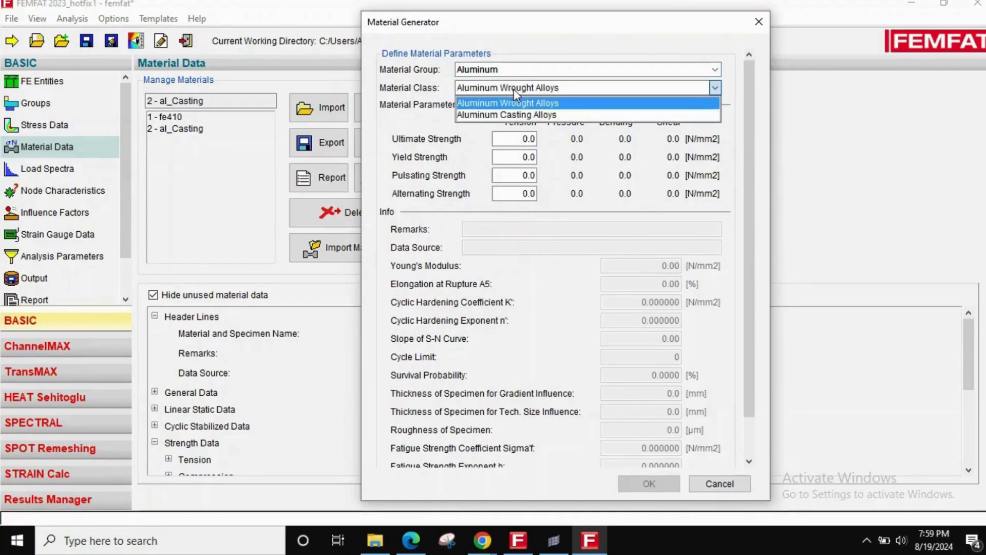
left_click(509, 115)
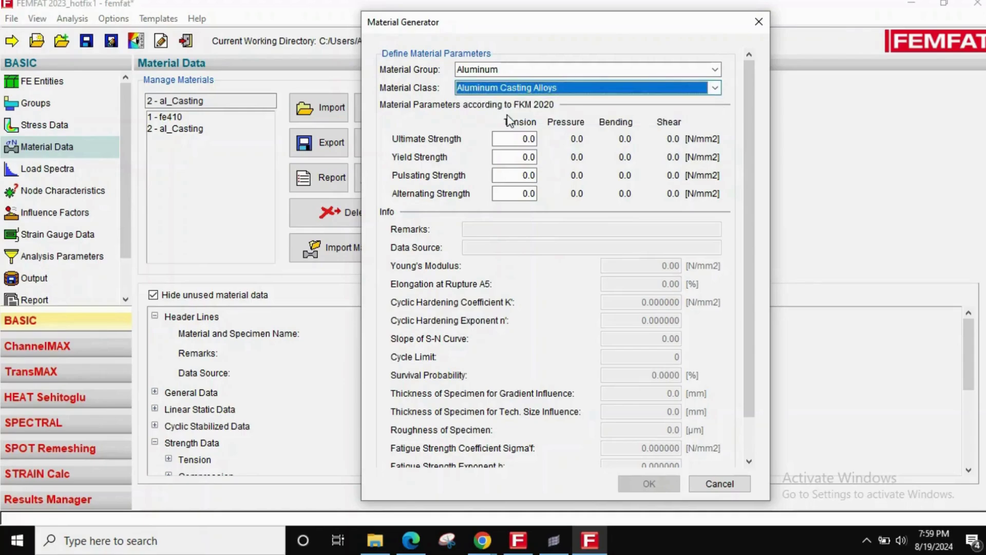
Set the tensile ultimate strength of al_Casting to 210 N/mm2, accept the generated data and dismiss the Adobe Acrobat notification.
double_click(520, 140)
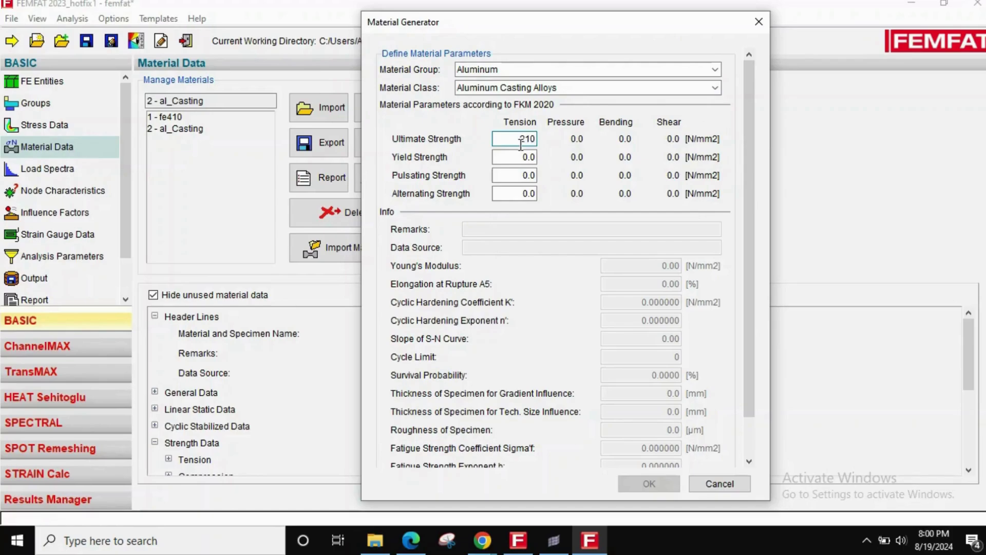
type("210")
key("Return")
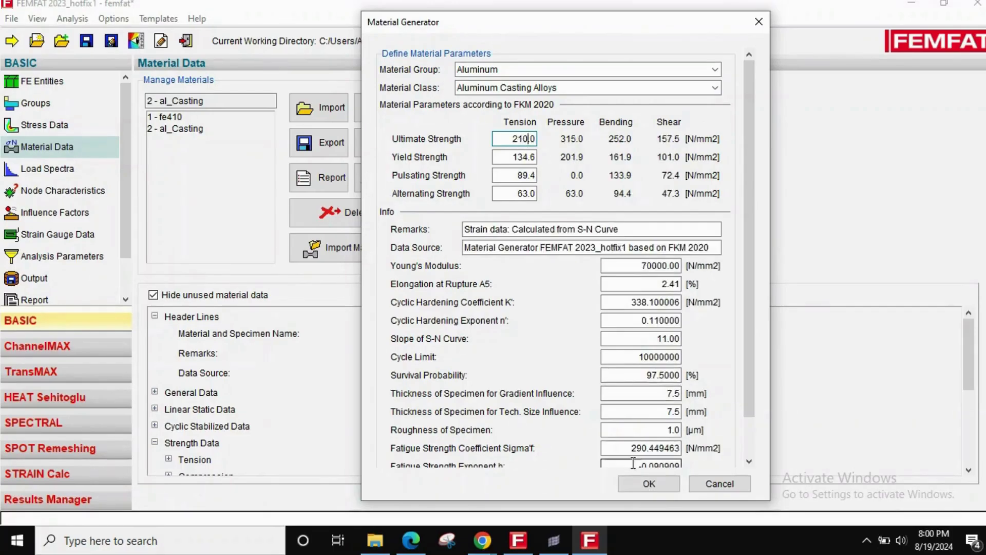
left_click(642, 486)
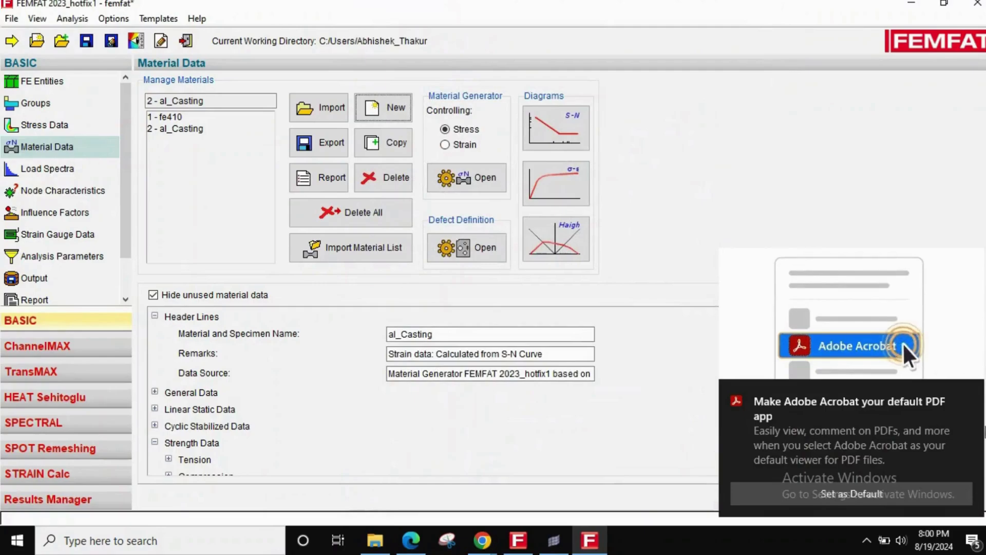
left_click(972, 395)
View the stress-strain curve of al_Casting with its data points highlighted, and close the diagram.
left_click(193, 131)
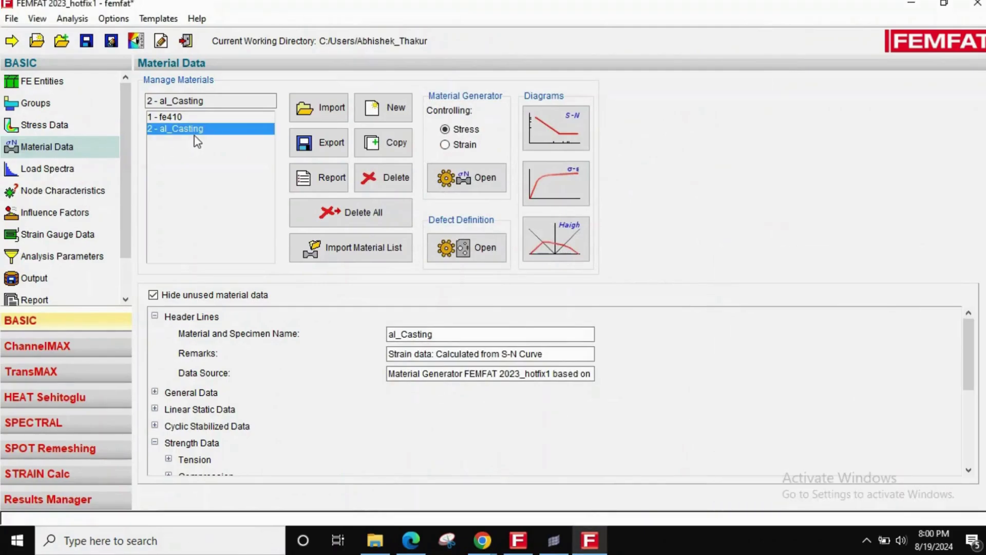
left_click(551, 191)
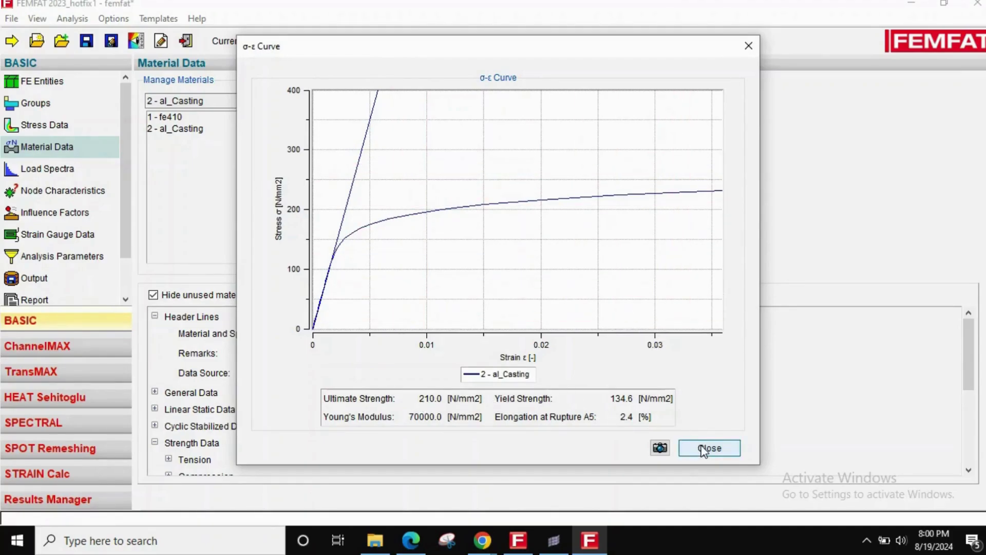
left_click(526, 378)
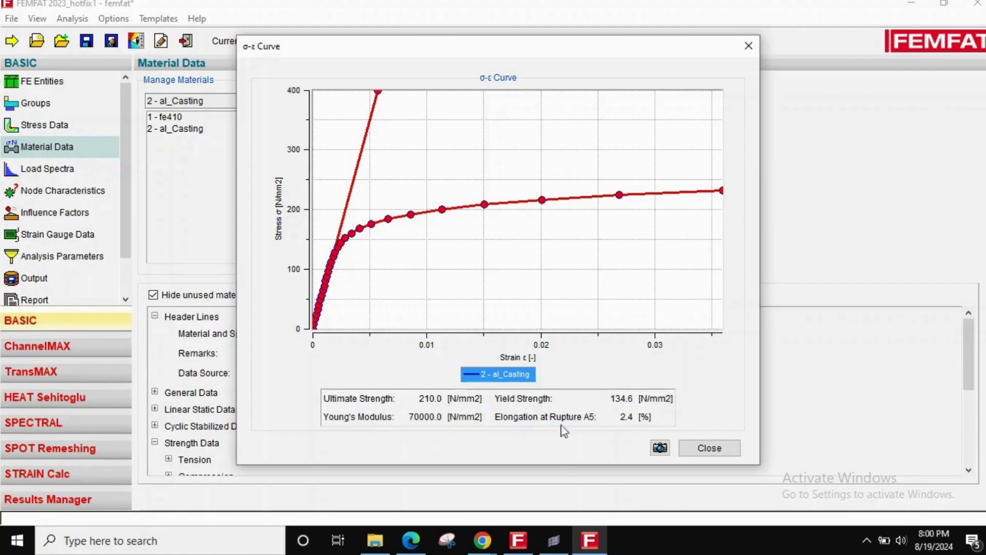
left_click(699, 447)
View the stress-strain curve of the fe410 material and close the diagram.
left_click(177, 117)
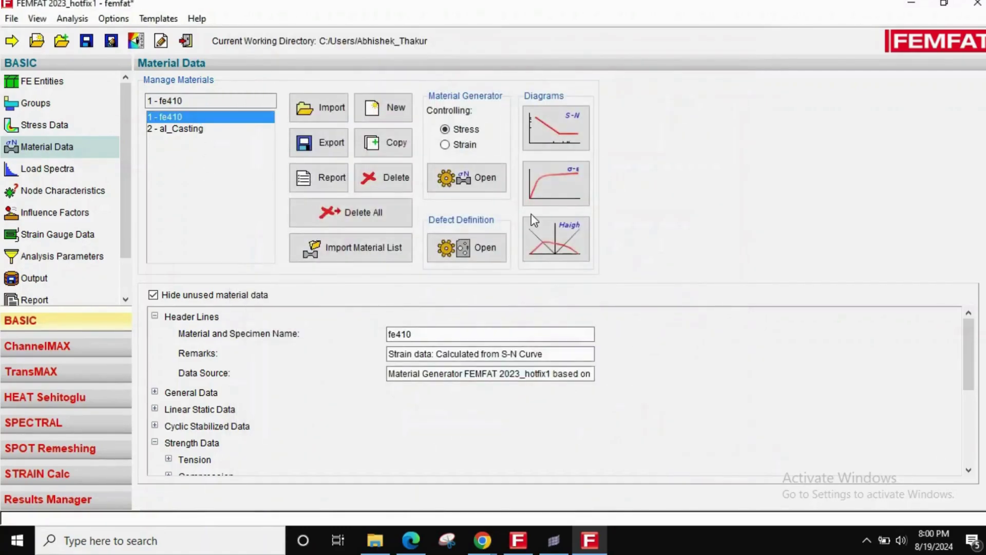
left_click(551, 191)
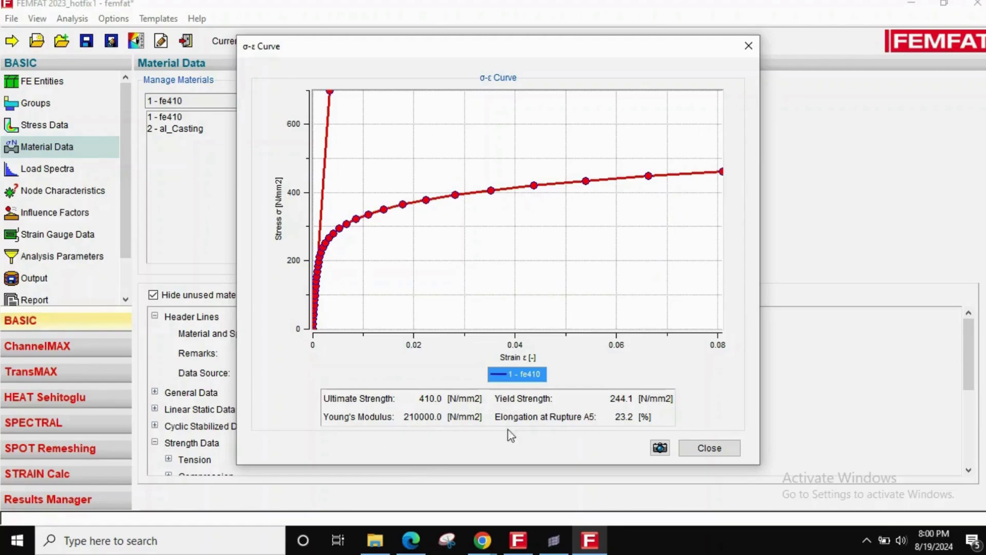
left_click(709, 447)
Reopen the al_Casting stress-strain curve to compare its strength and stiffness values with fe410, and close it.
left_click(177, 130)
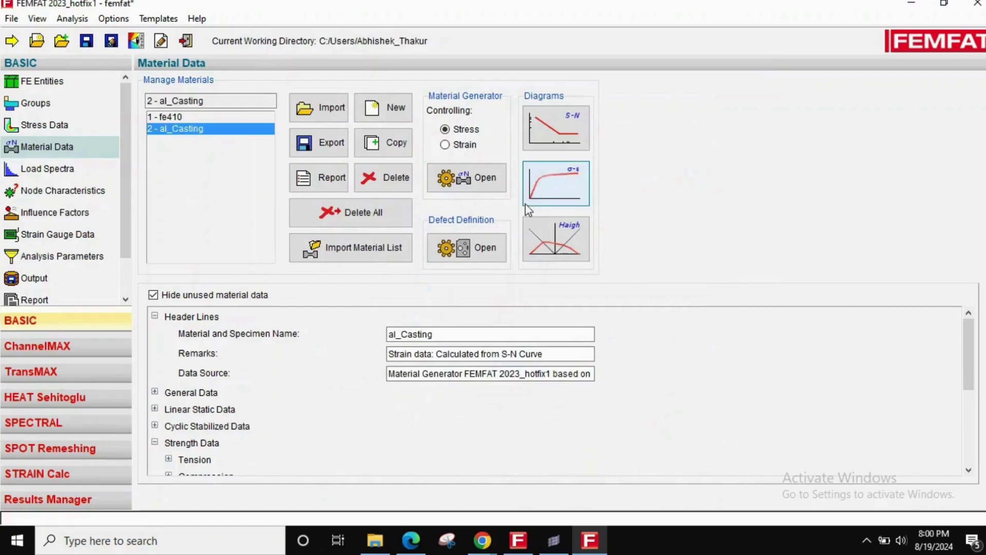
left_click(555, 184)
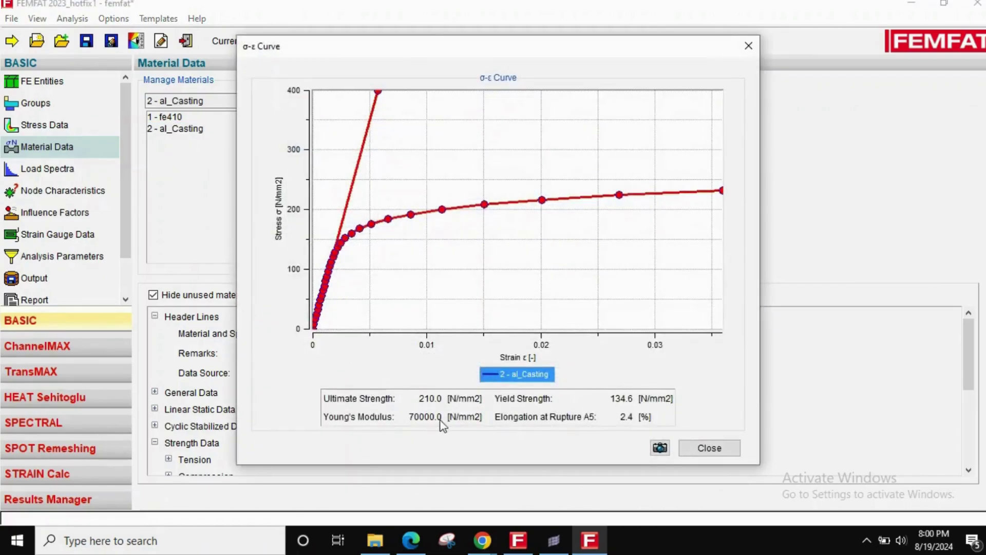
left_click(740, 454)
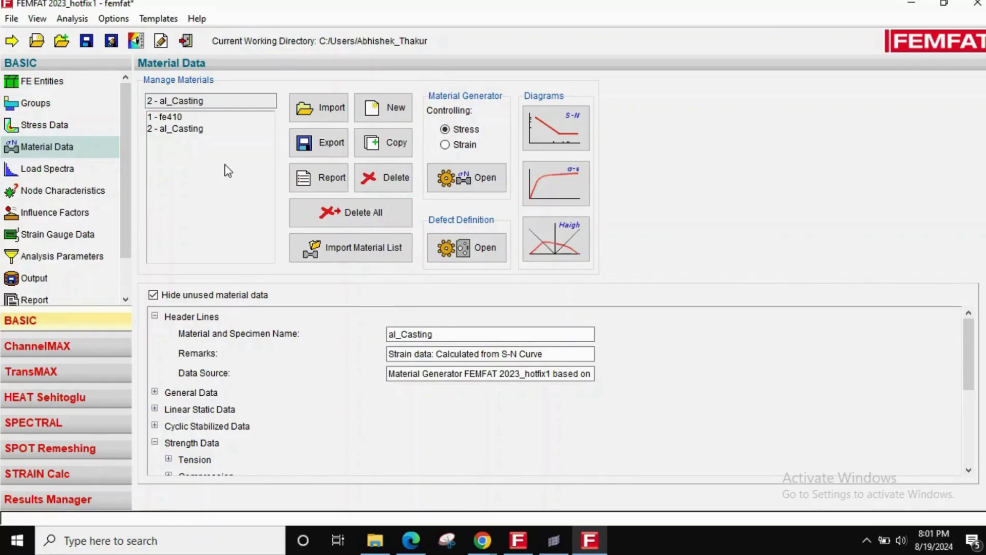
Start exporting the al_Casting material and browse to the delete folder on drive E.
left_click(177, 132)
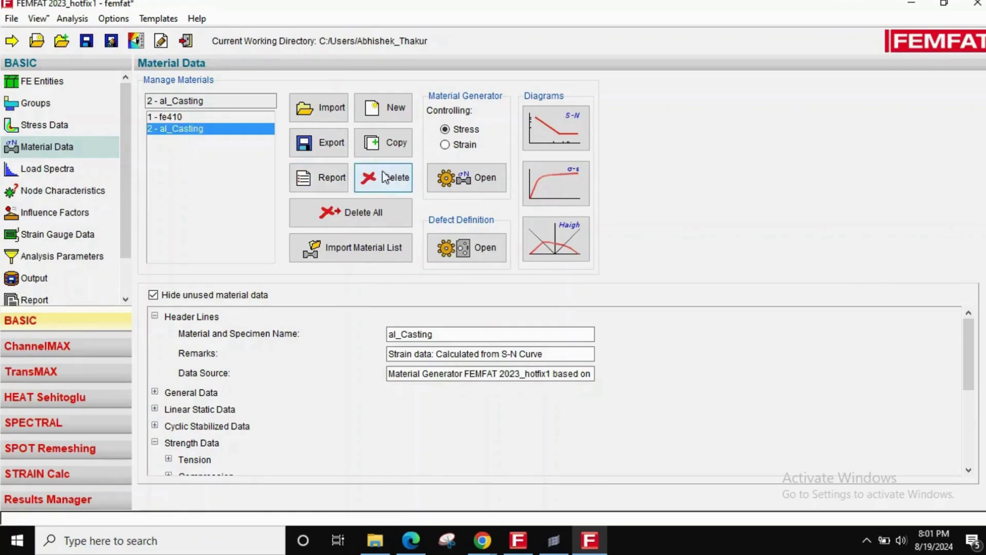
left_click(329, 142)
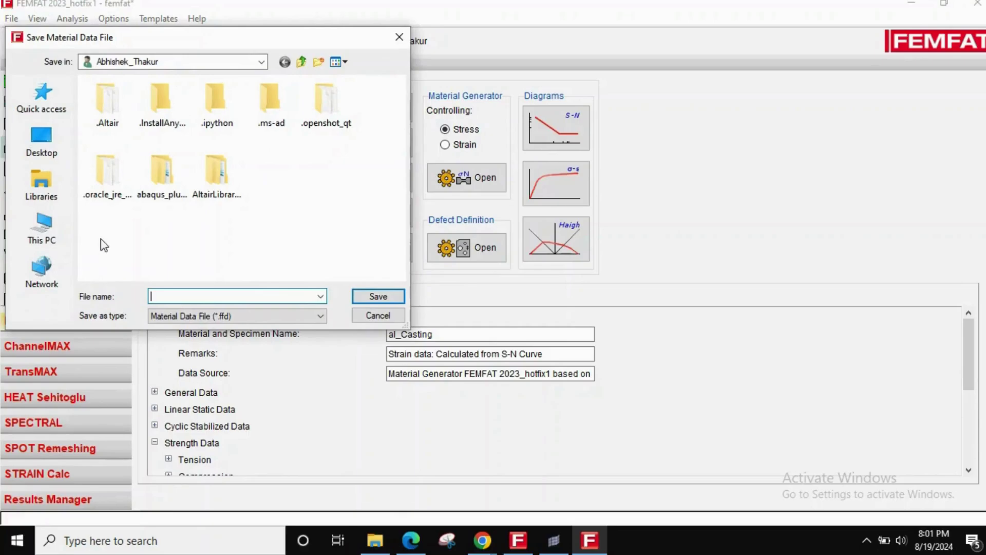
left_click(41, 228)
scroll(184, 231, "down", 5)
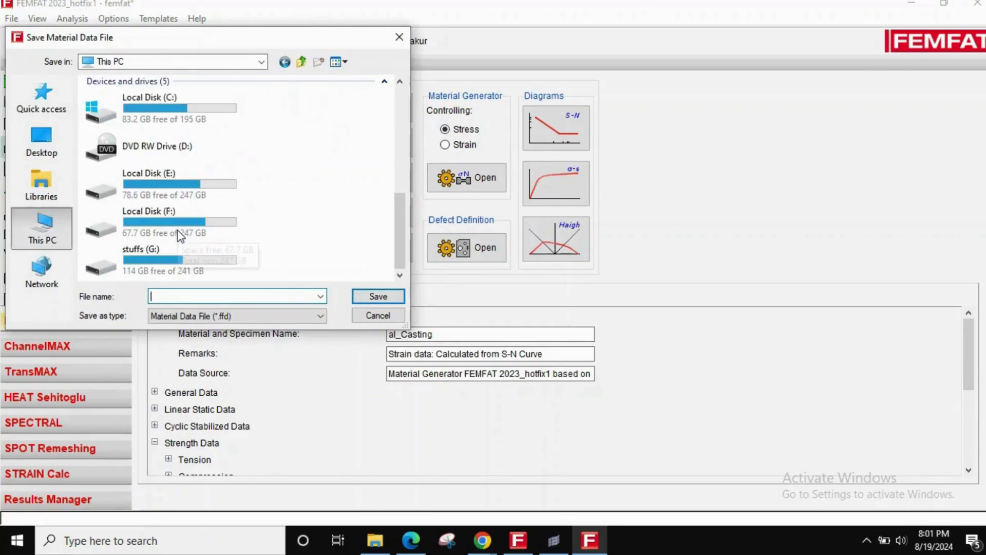
double_click(180, 194)
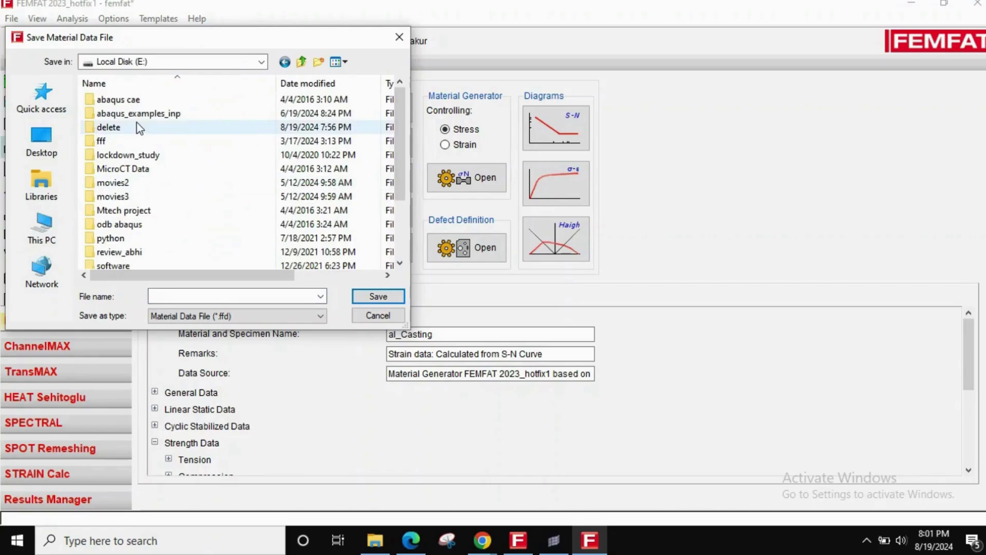
double_click(137, 128)
Create a folder named ffj_Files inside the delete folder and open it as the save location.
right_click(186, 181)
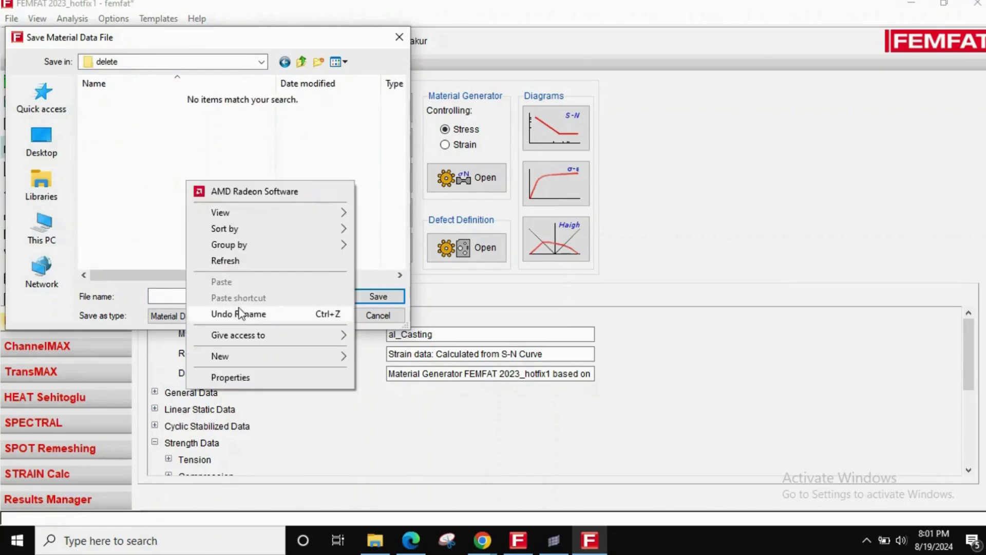
mouse_move(238, 356)
left_click(388, 141)
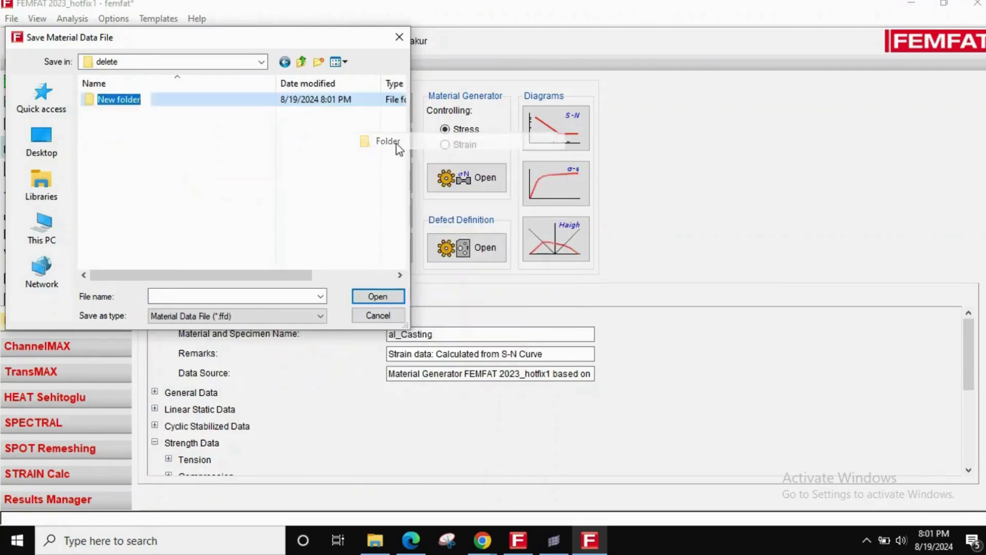
type("ffj")
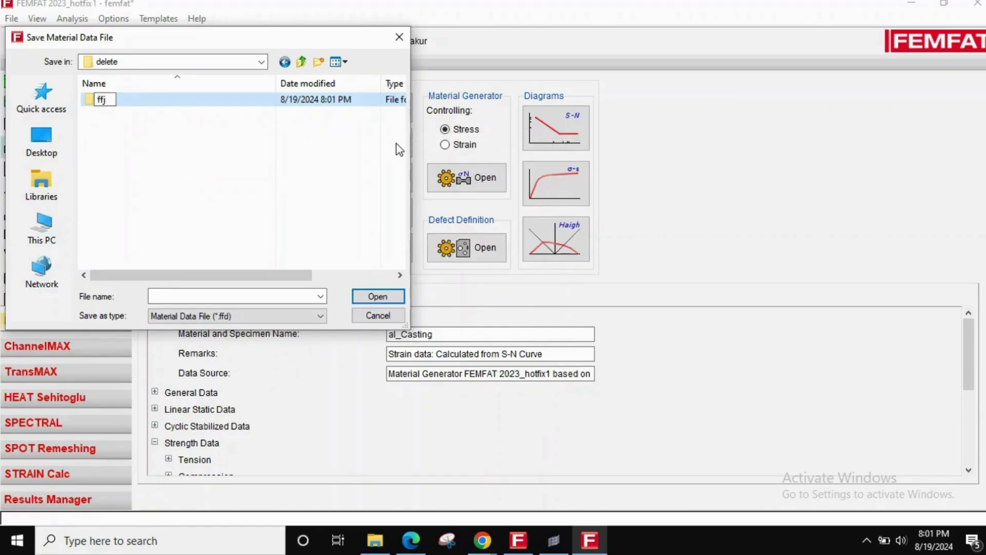
type("_Files")
key("Return")
double_click(166, 105)
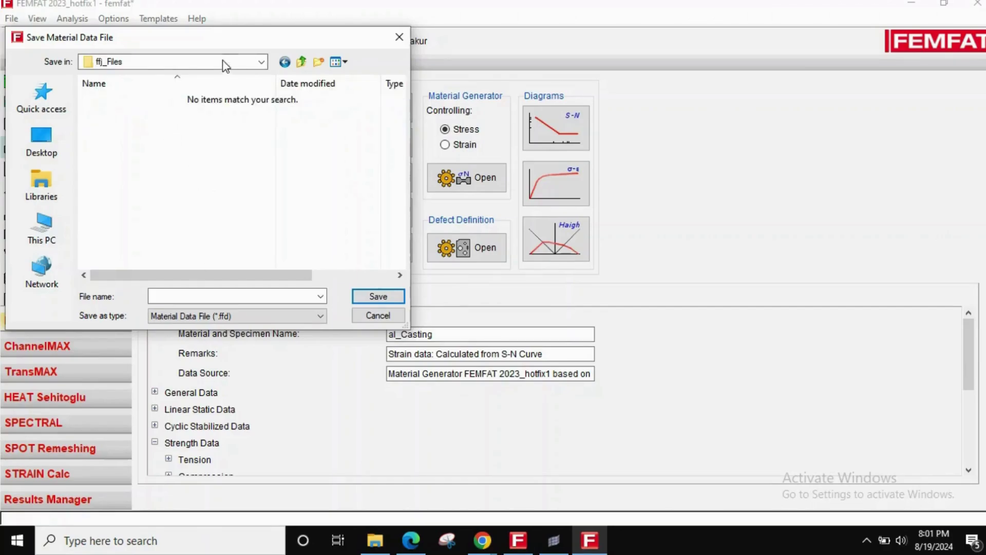
Save the exported al_Casting data as a Material Data File (*.ffd) named al_casted in ffj_Files.
left_click_drag(222, 40, 623, 113)
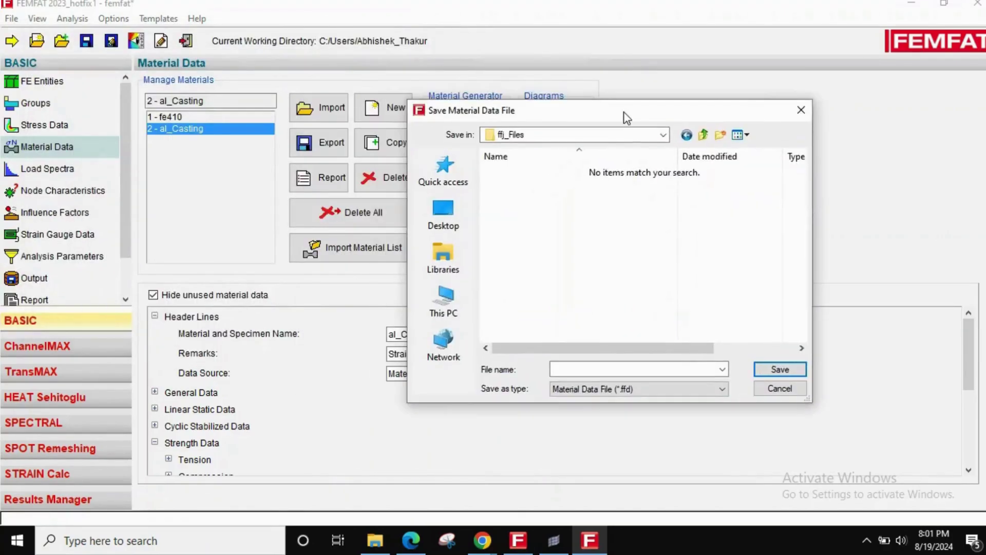
left_click(585, 371)
type("al_casting")
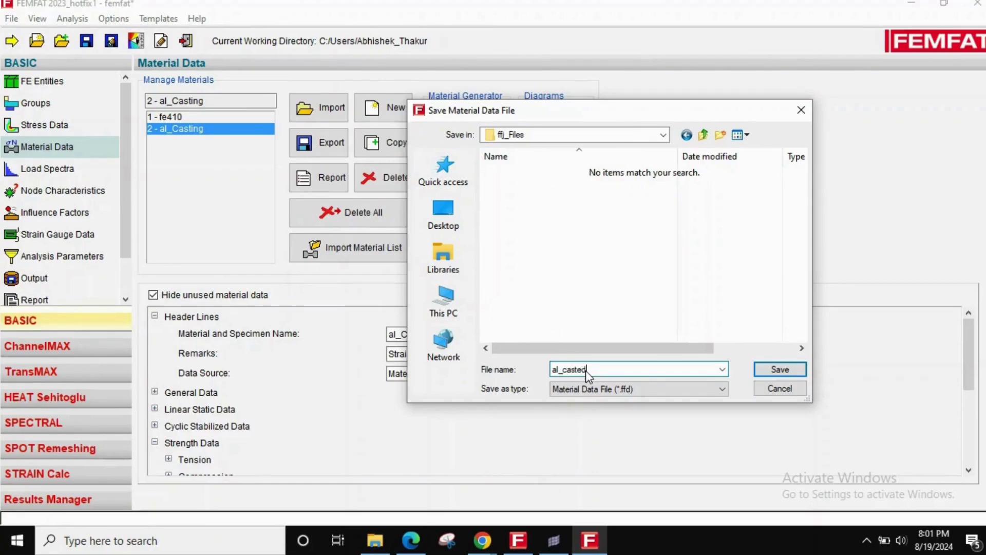
key("Return")
Export the fe410 material as a Material Data File (*.ffd) named fe410 in ffj_Files.
left_click(205, 118)
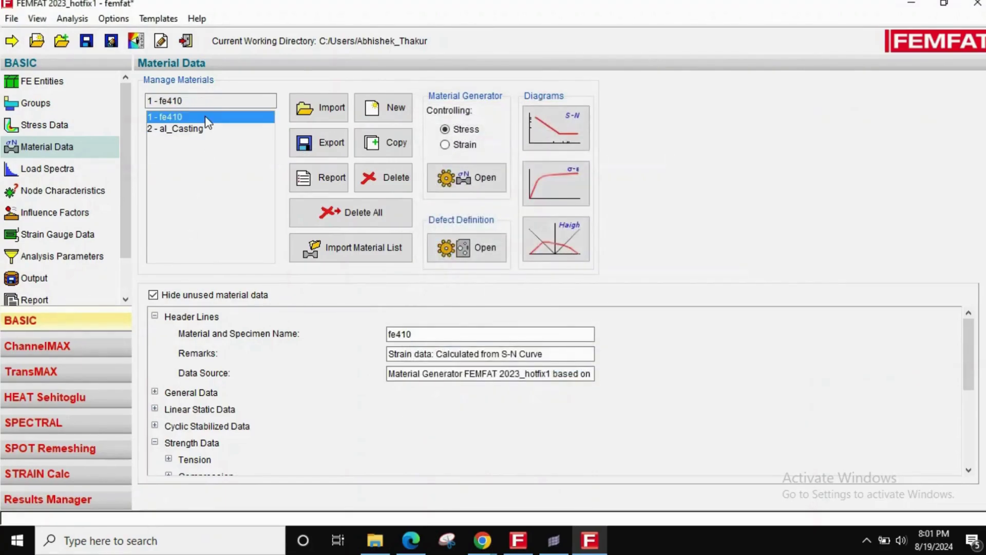
left_click(308, 144)
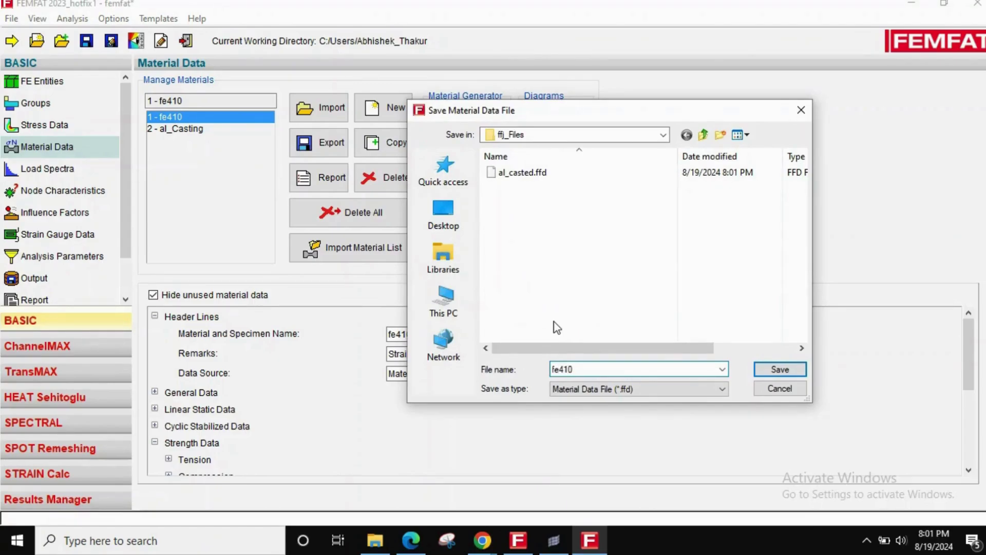
key("Return")
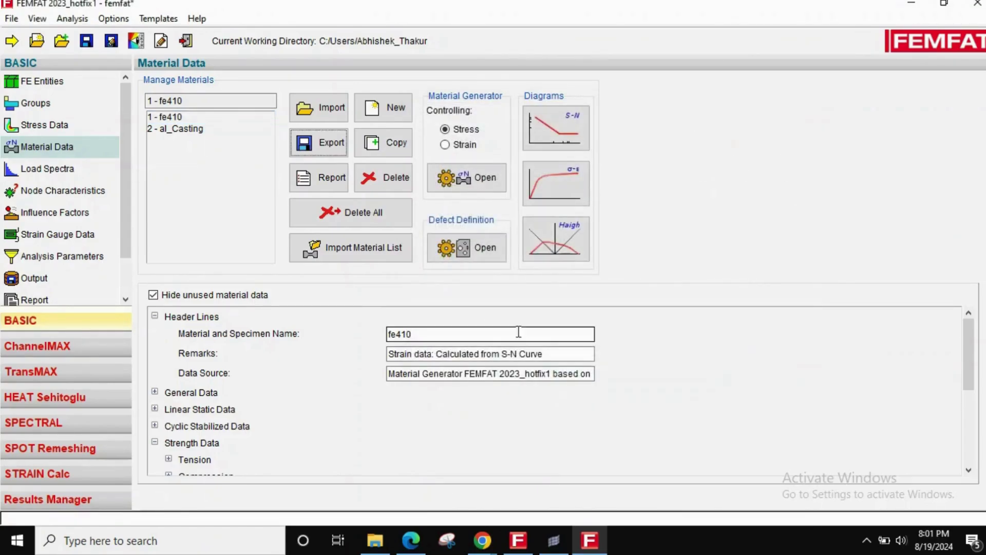
Start another al_Casting export to view the file properties of al_casted.ffd, and close the save dialog without saving.
left_click(247, 137)
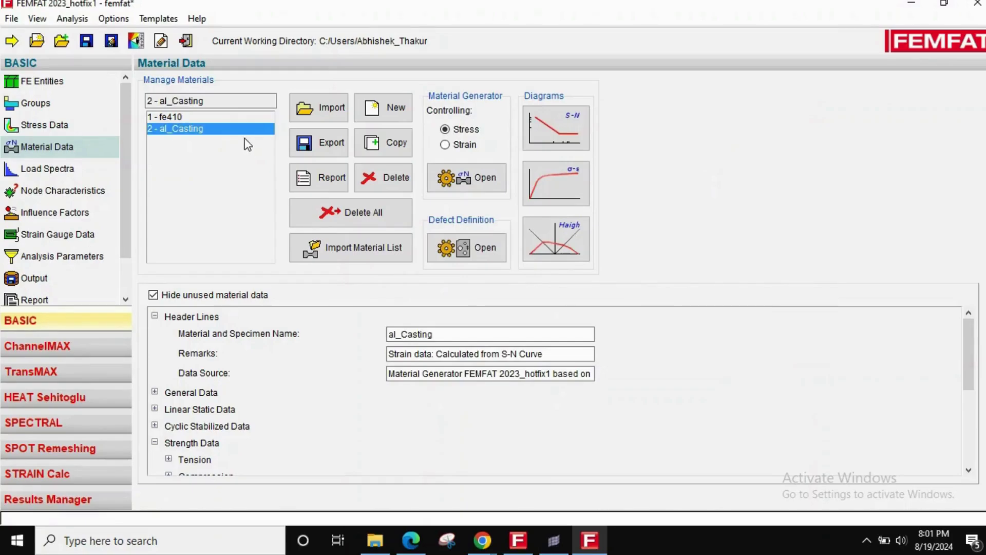
left_click(320, 143)
left_click(545, 172)
right_click(548, 176)
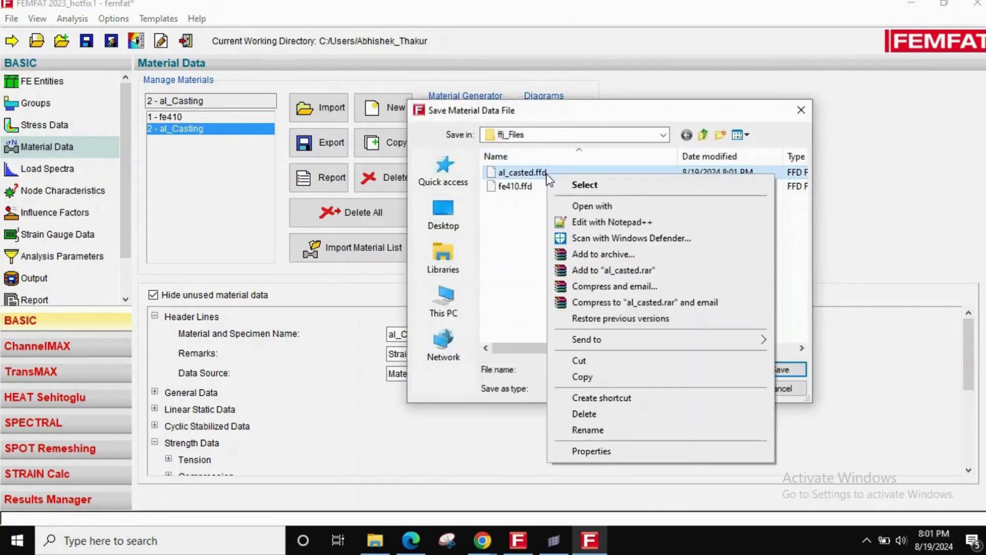
left_click(589, 451)
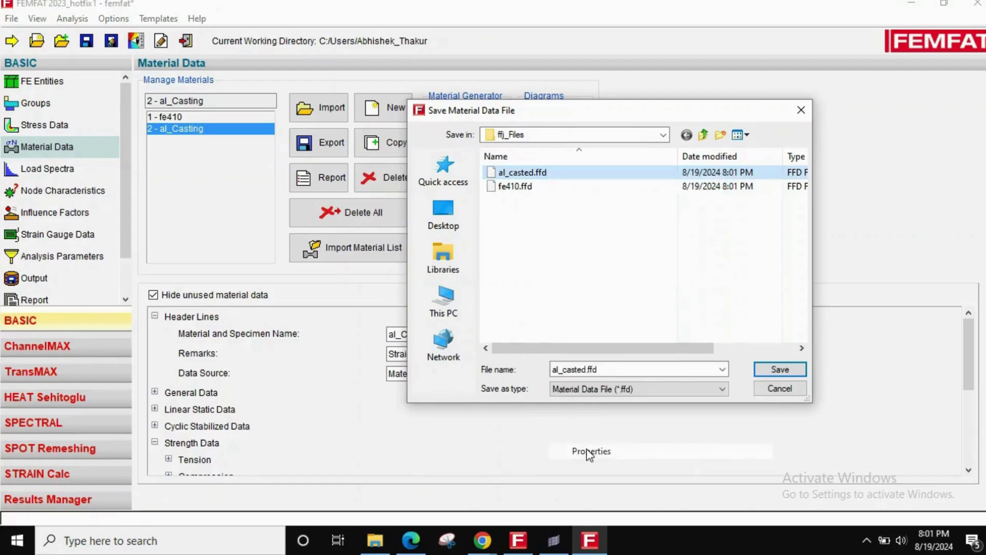
left_click(798, 163)
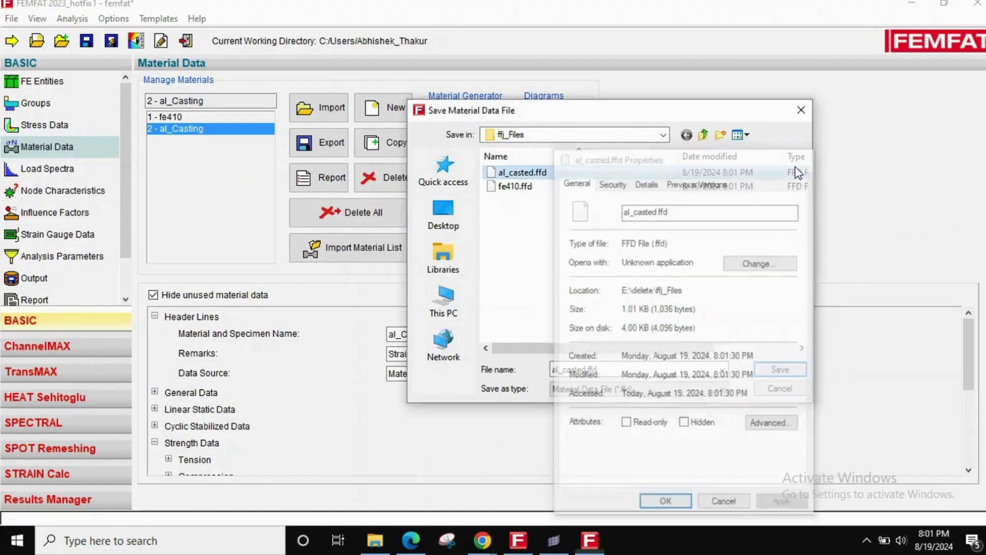
left_click(801, 110)
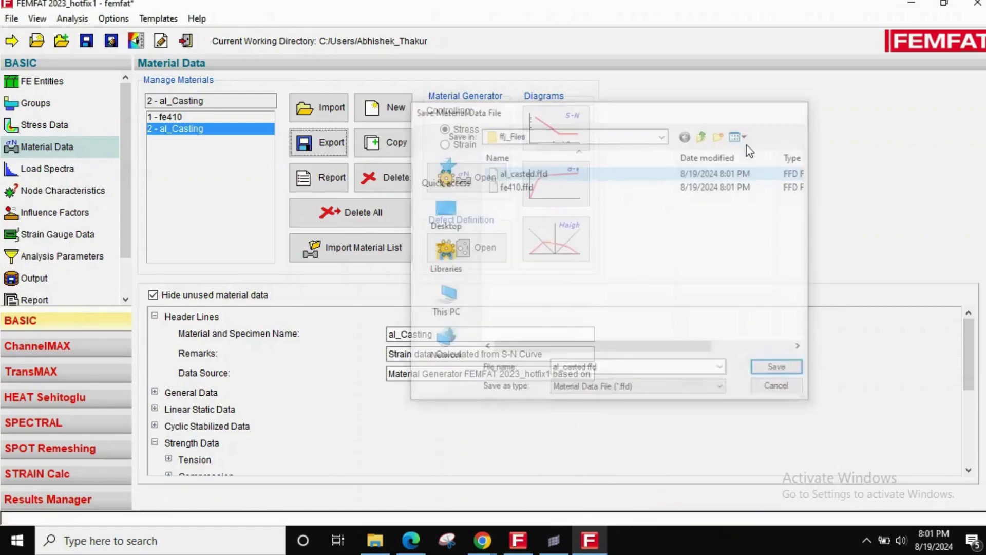
Switch to File Explorer and open al_casted.ffd from the ffj_Files folder in Notepad++.
left_click(389, 538)
double_click(205, 93)
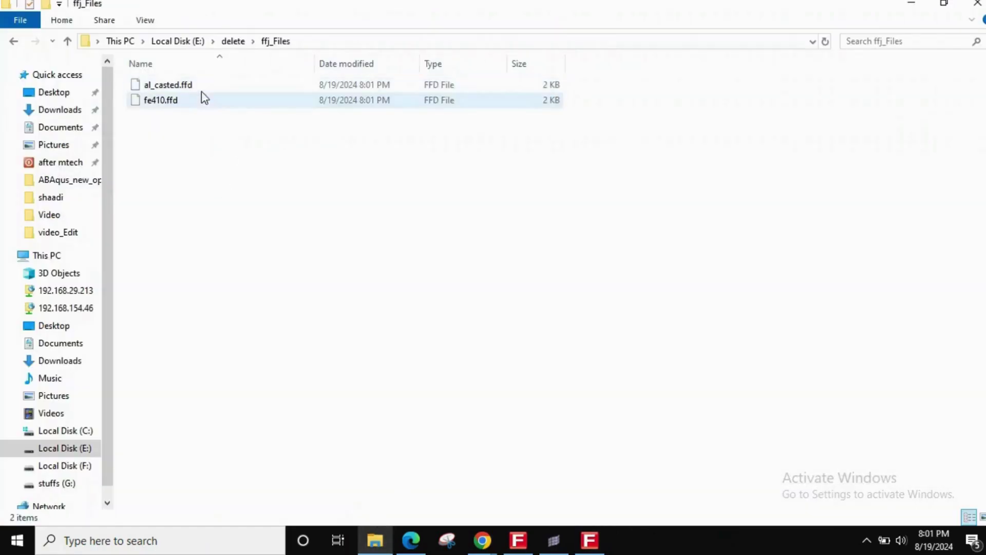
right_click(184, 85)
left_click(205, 110)
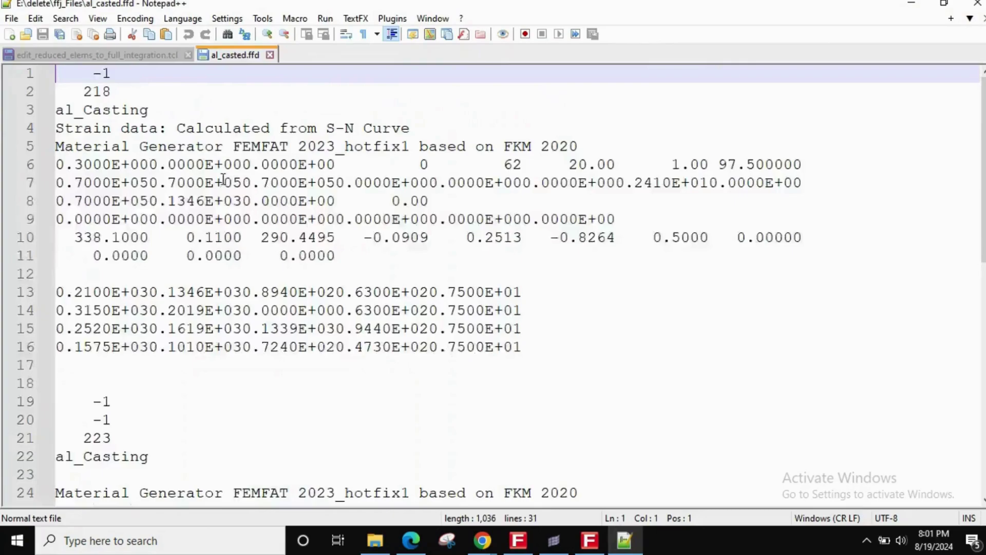
Examine the exported al_Casting data throughout al_casted.ffd, close the file and minimize Notepad++.
scroll(223, 178, "down", 4)
scroll(222, 171, "up", 2)
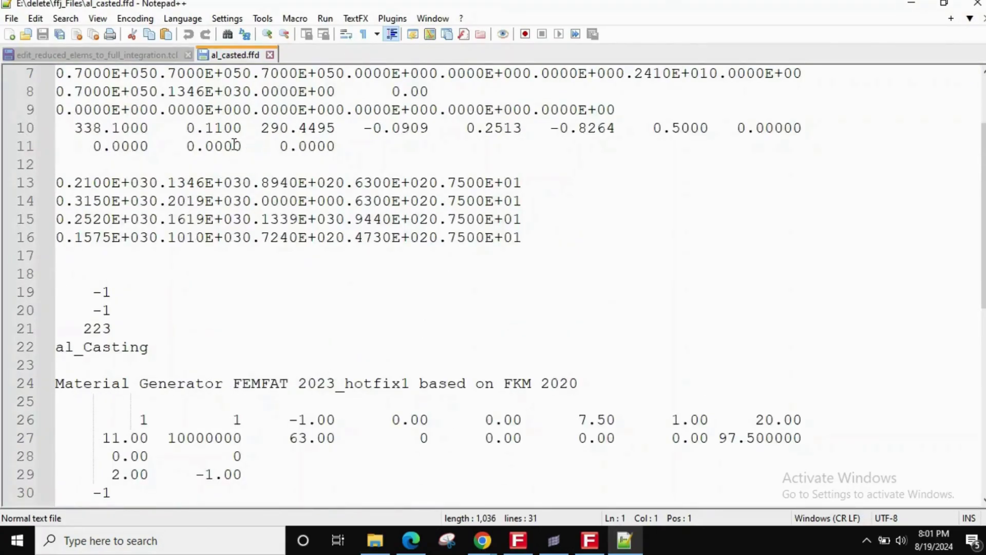
scroll(235, 144, "down", 1, "ctrl")
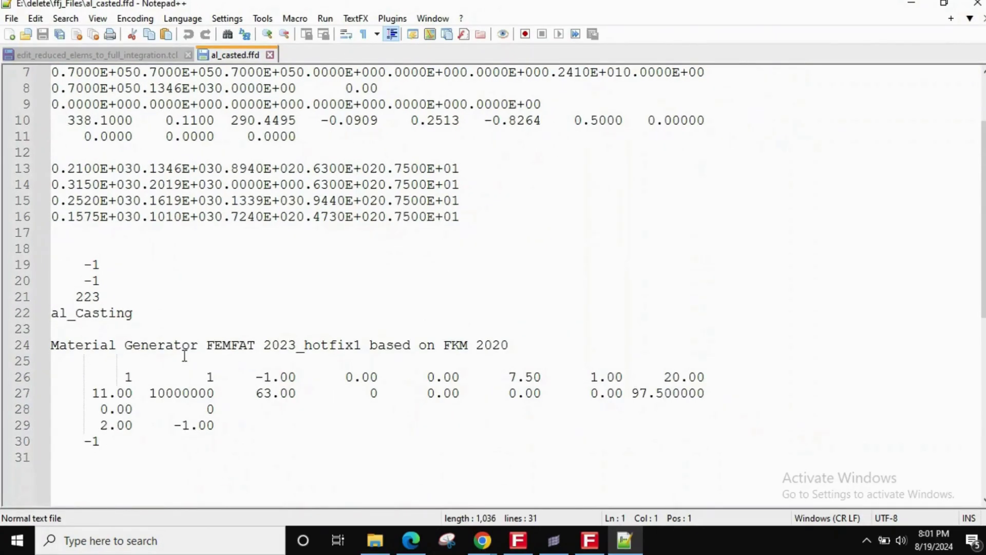
scroll(133, 212, "up", 2)
scroll(136, 214, "down", 1)
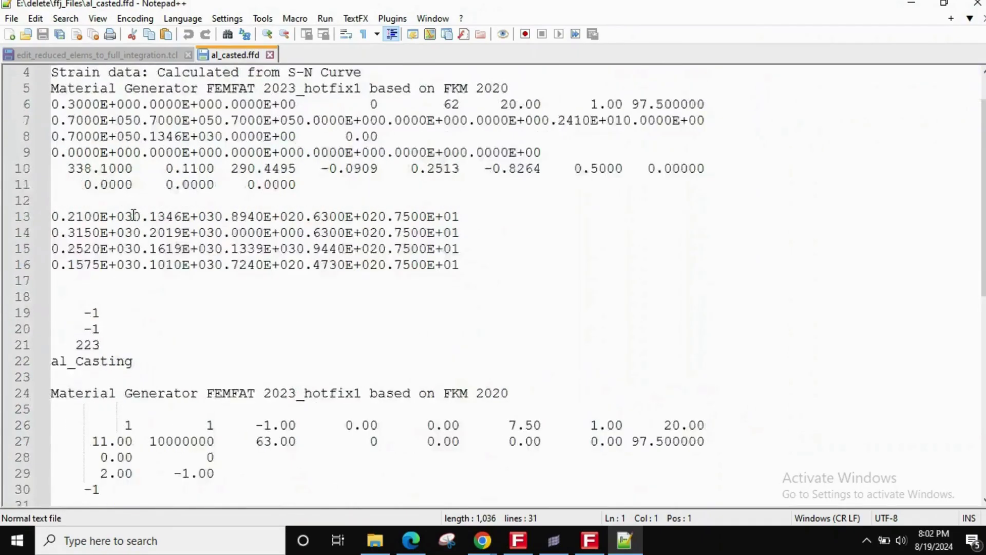
scroll(154, 154, "up", 1)
scroll(235, 331, "down", 4)
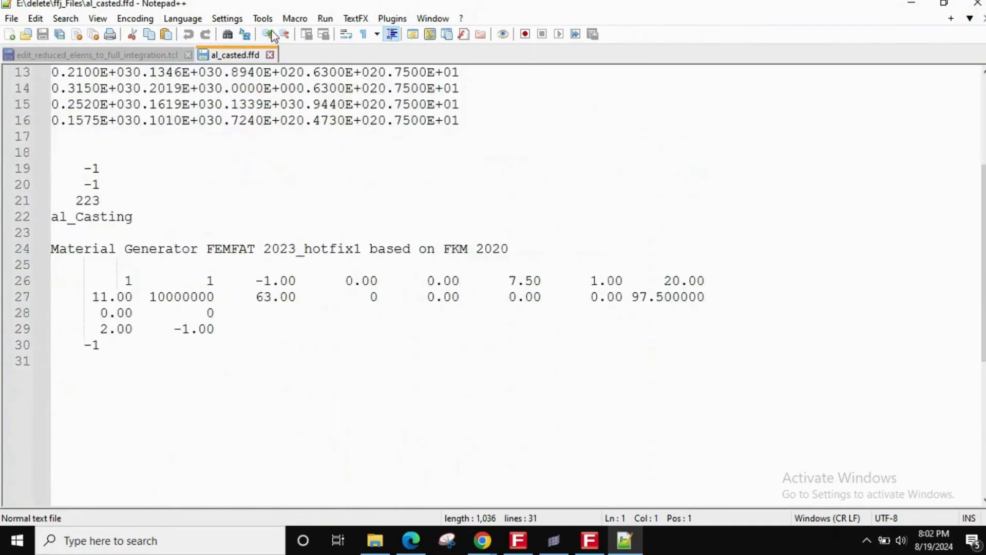
left_click(269, 54)
left_click(911, 3)
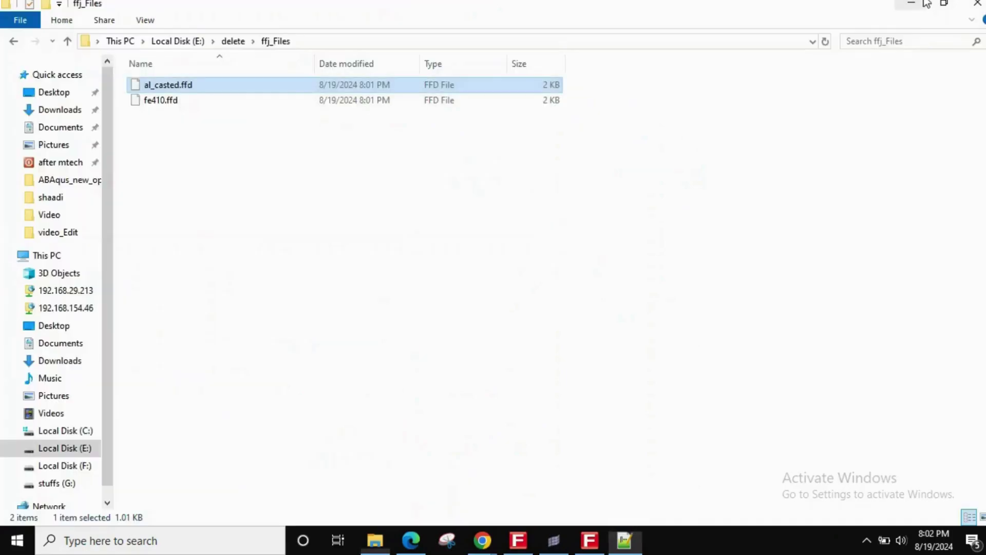
Return to FEMFAT and delete both the fe410 and al_Casting materials, confirming each deletion.
left_click(590, 540)
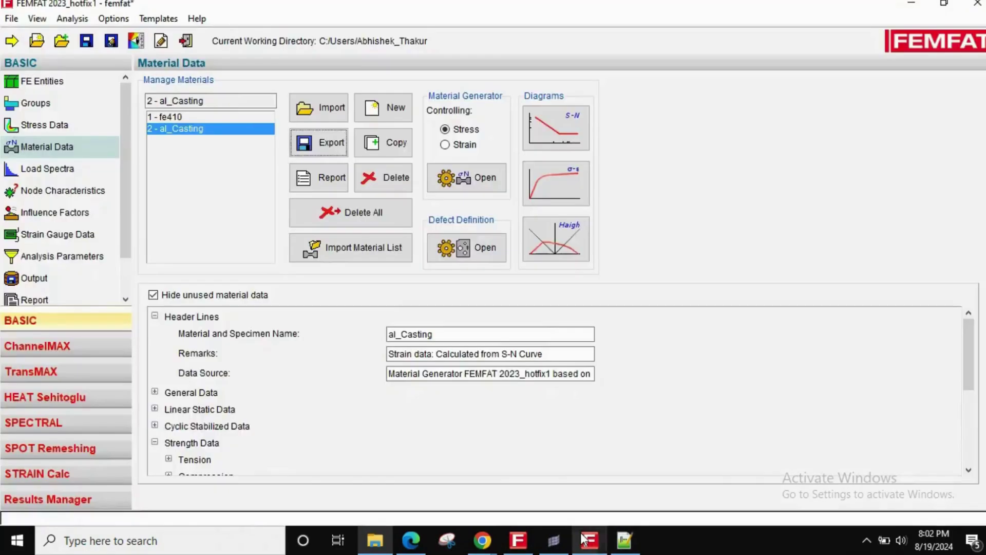
left_click(177, 117)
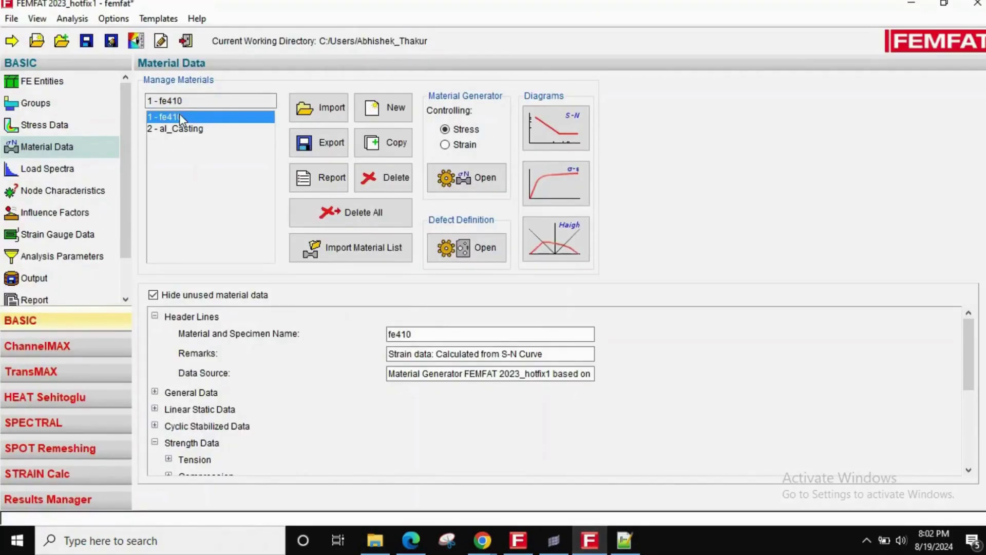
left_click(410, 185)
left_click(566, 283)
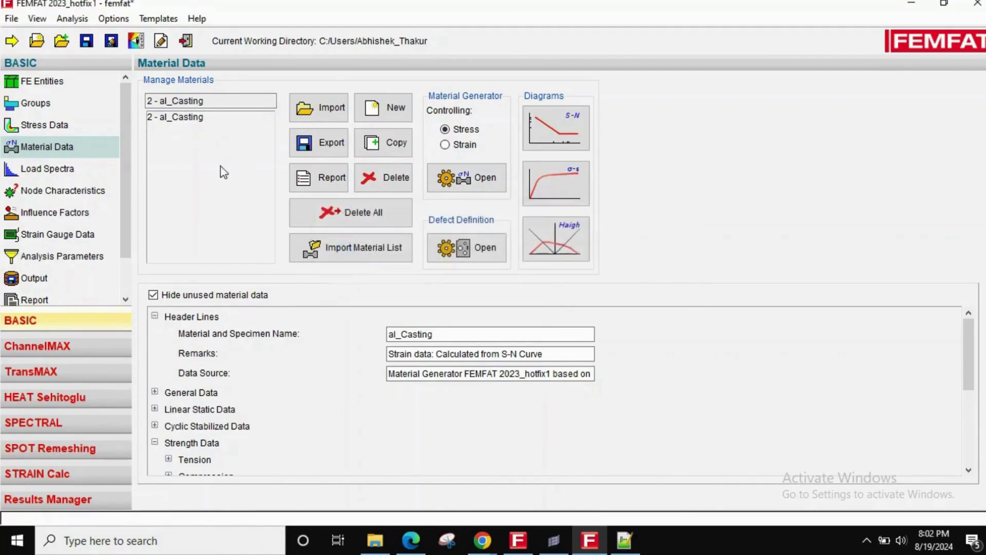
left_click(211, 118)
left_click(382, 178)
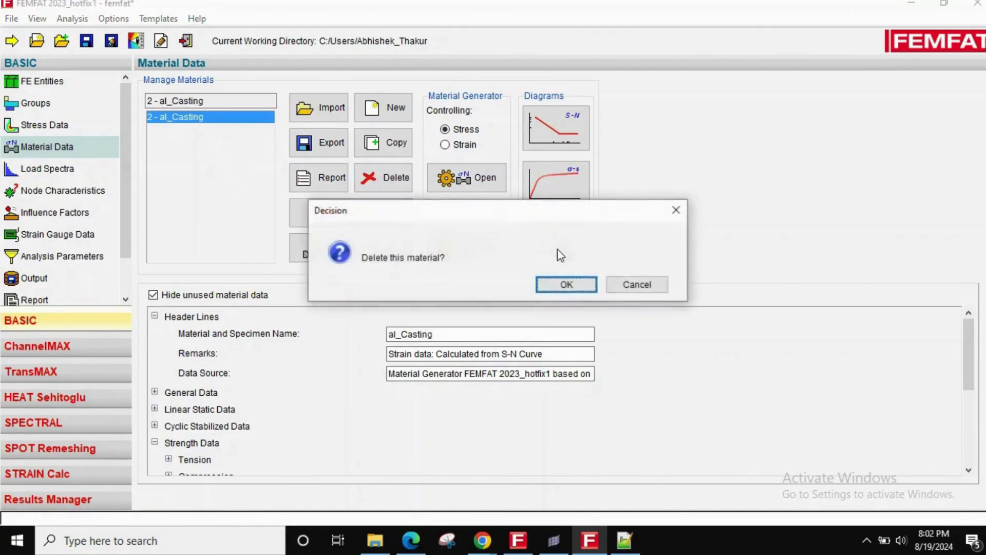
left_click(562, 285)
Start a material import and browse to the ffj_Files folder inside the delete folder on drive E.
left_click(318, 108)
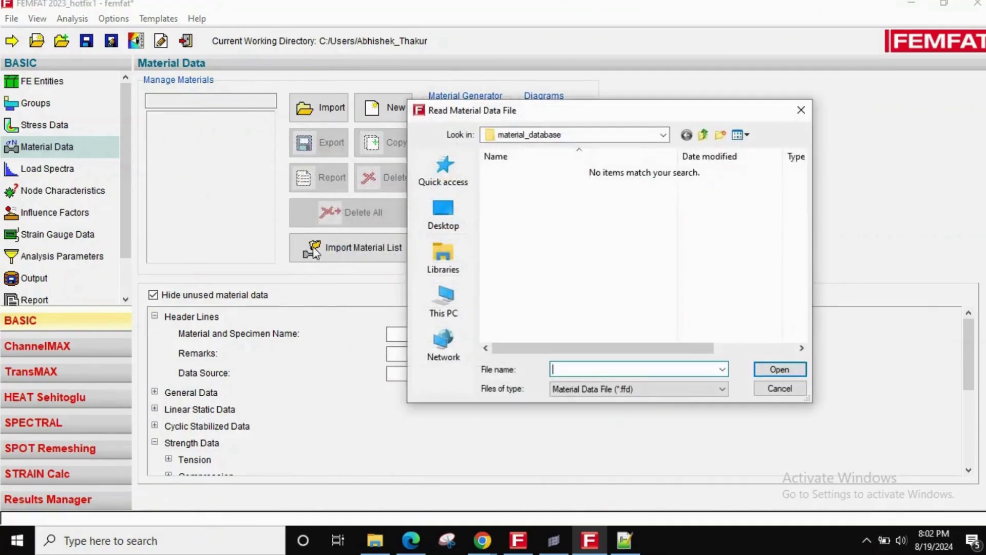
left_click(778, 388)
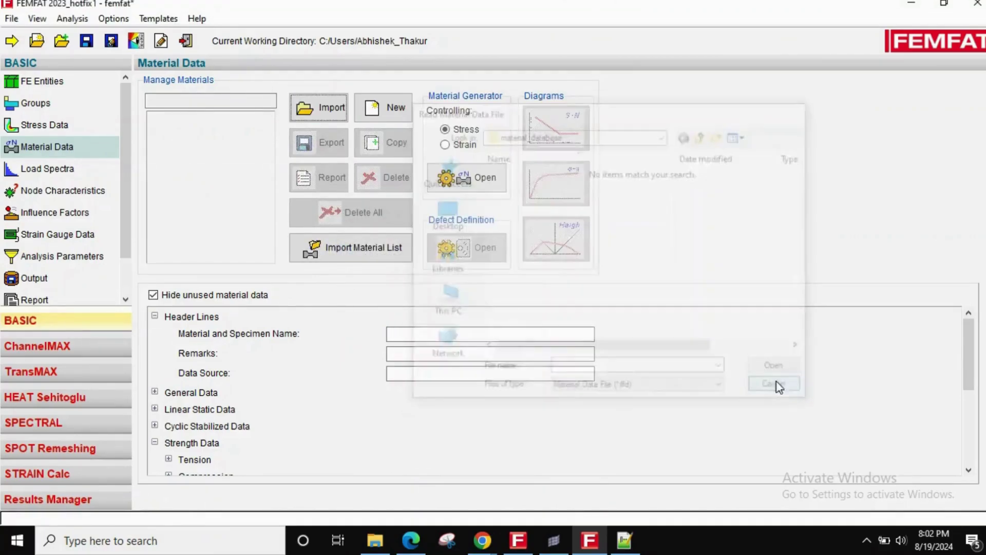
left_click(334, 112)
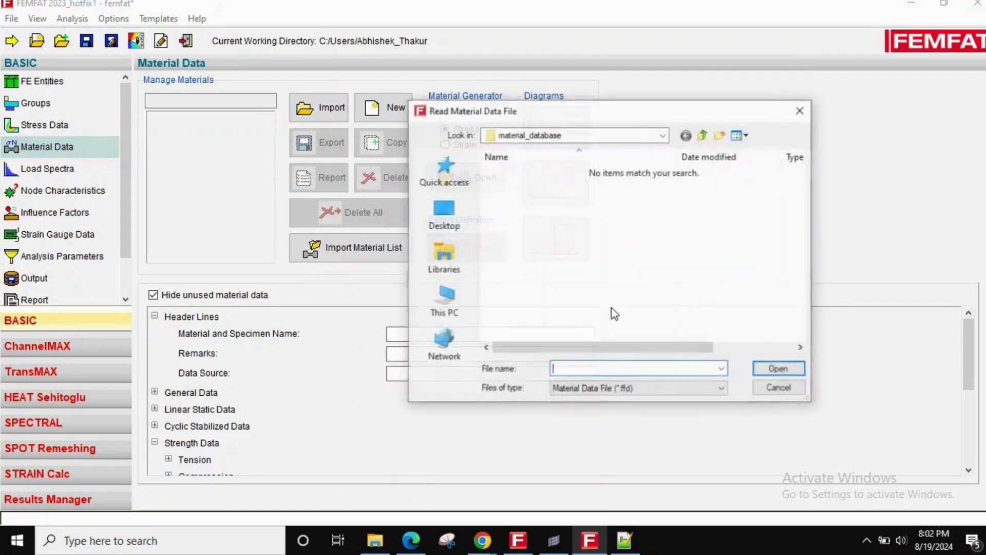
left_click(703, 135)
left_click(444, 300)
scroll(645, 303, "down", 5)
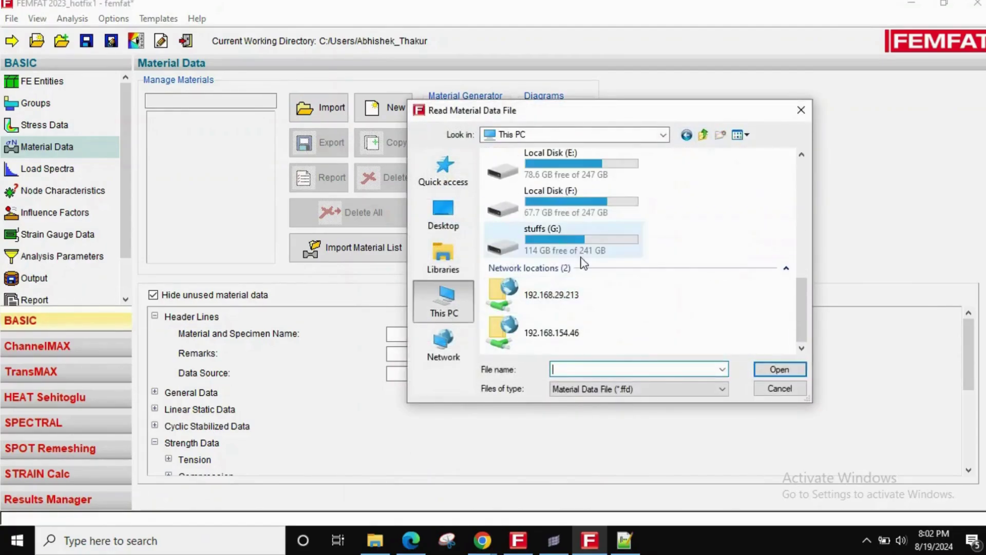
double_click(569, 190)
double_click(568, 188)
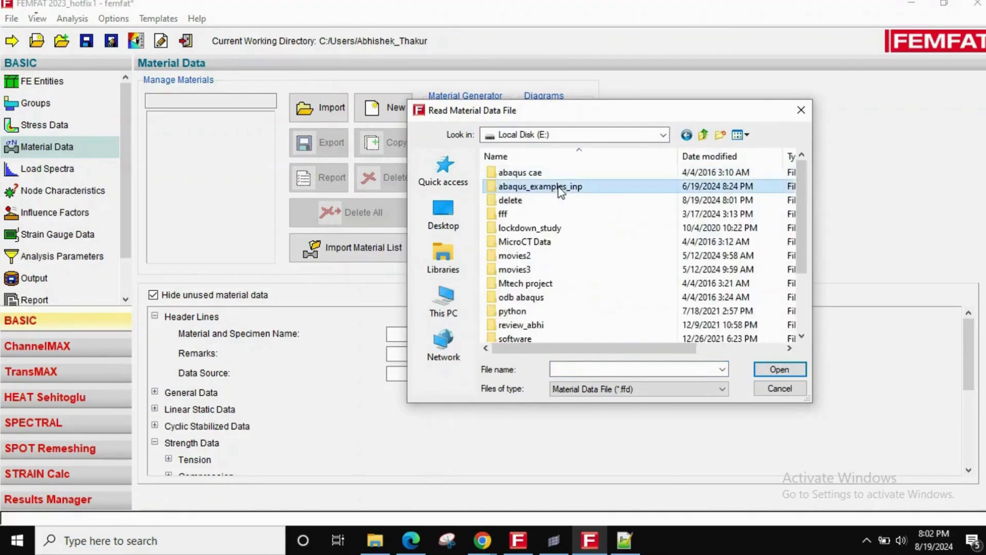
left_click(703, 134)
double_click(511, 200)
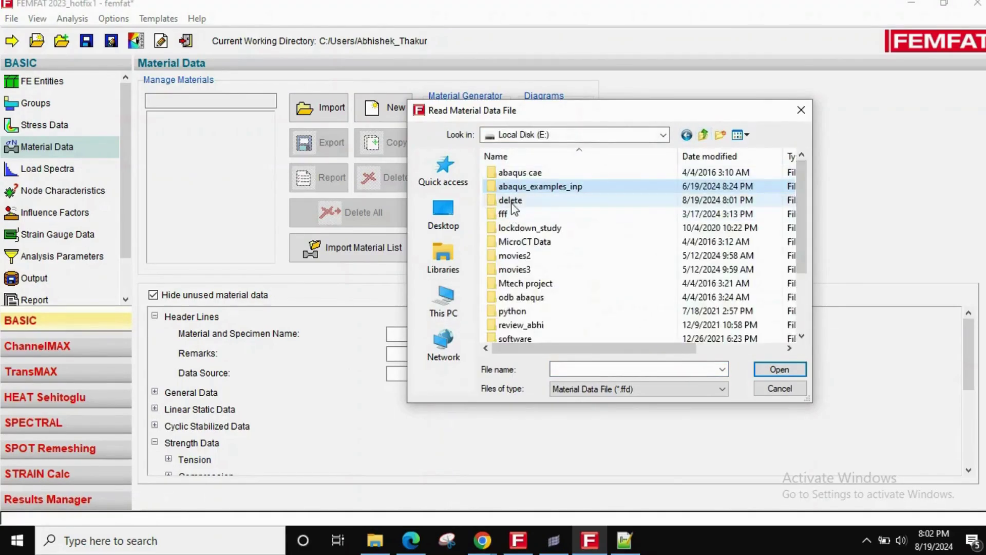
double_click(534, 173)
Import fe410.ffd and accept reading the fe410 dataset.
left_click(539, 176)
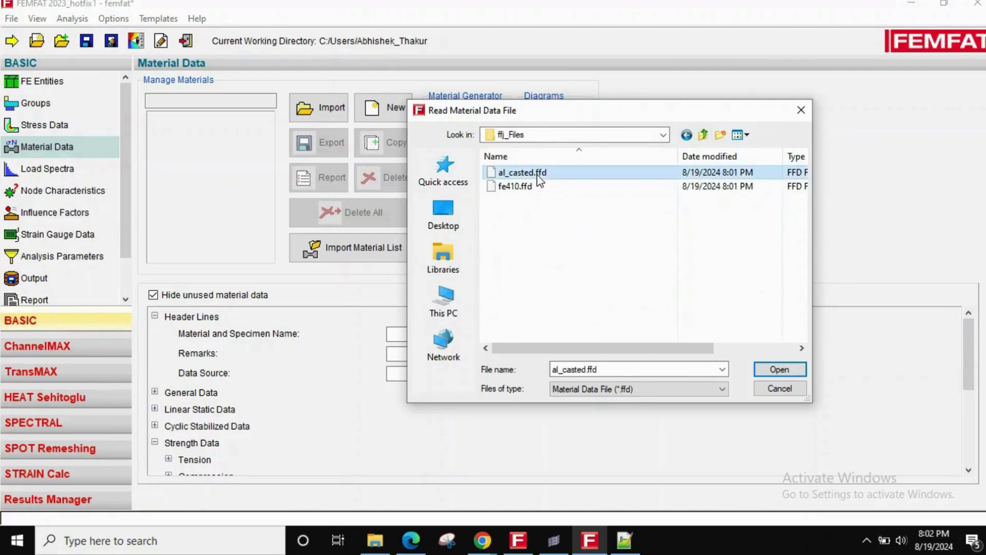
left_click(541, 186)
left_click(780, 367)
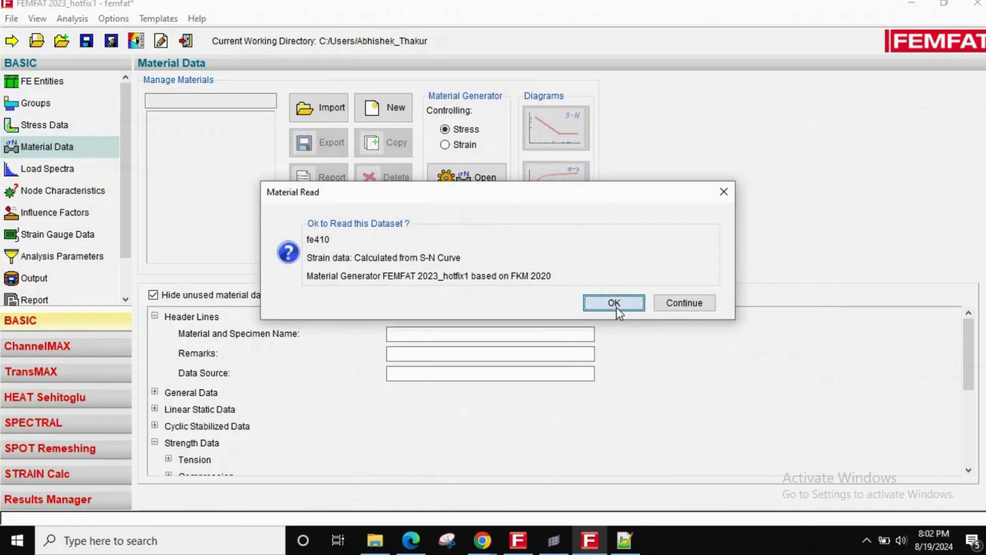
left_click(635, 308)
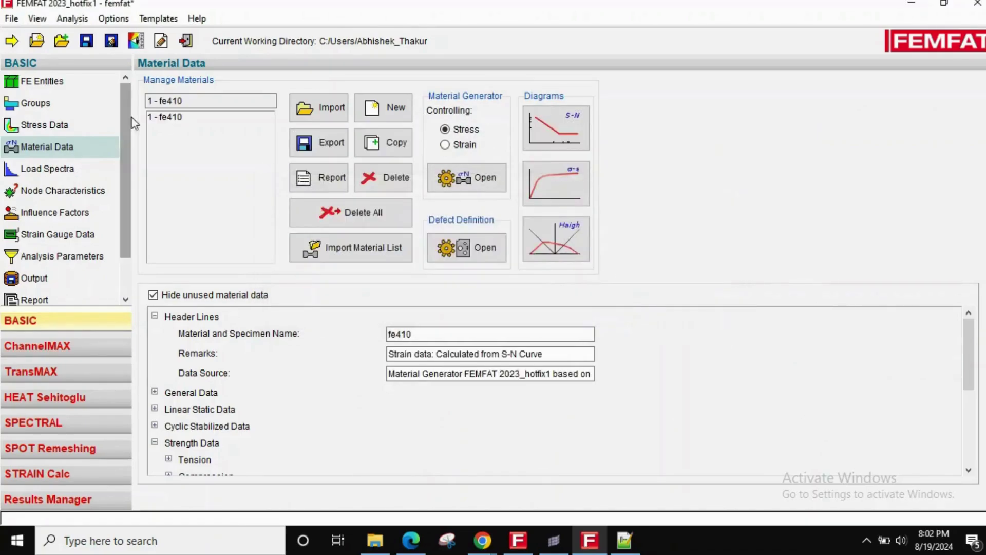
Import al_casted.ffd from ffj_Files and accept reading the al_Casting dataset.
left_click(333, 107)
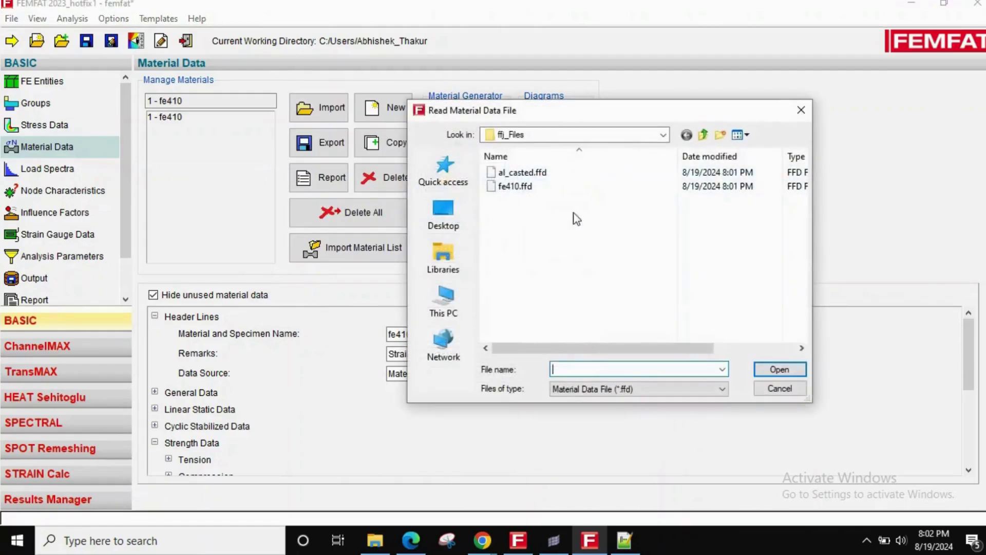
double_click(544, 173)
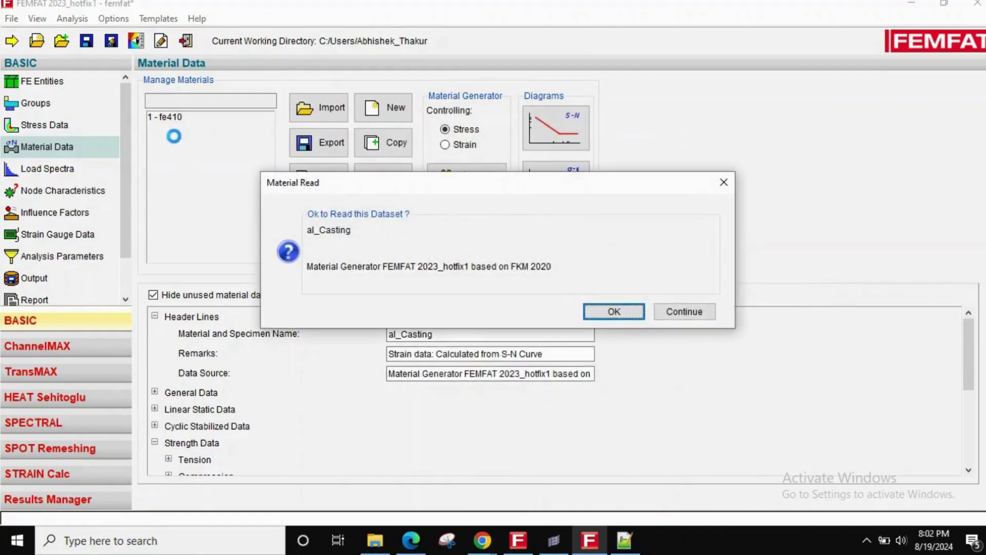
left_click(616, 304)
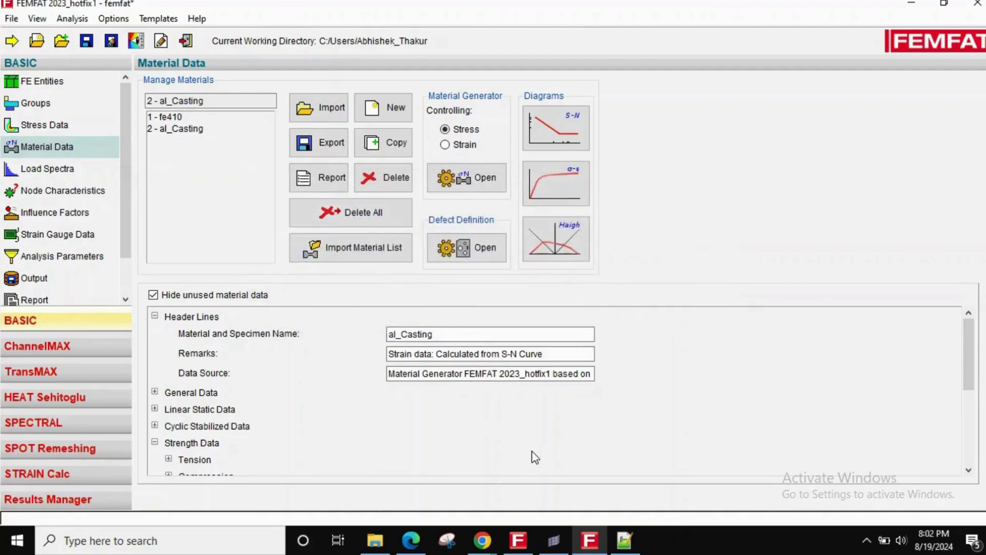
View the exported .ffd files in the ffj_Files folder in File Explorer, and return to FEMFAT.
mouse_move(375, 539)
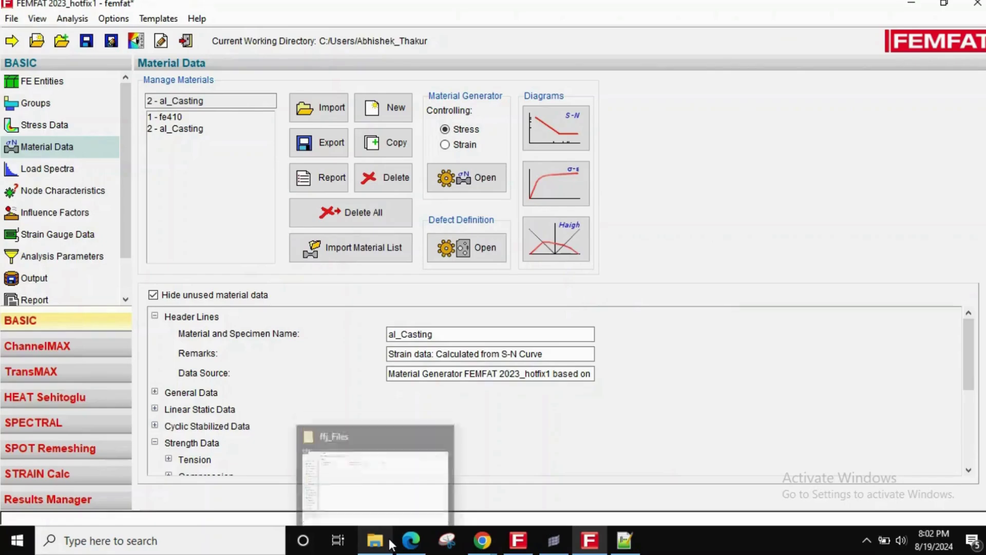
left_click(379, 472)
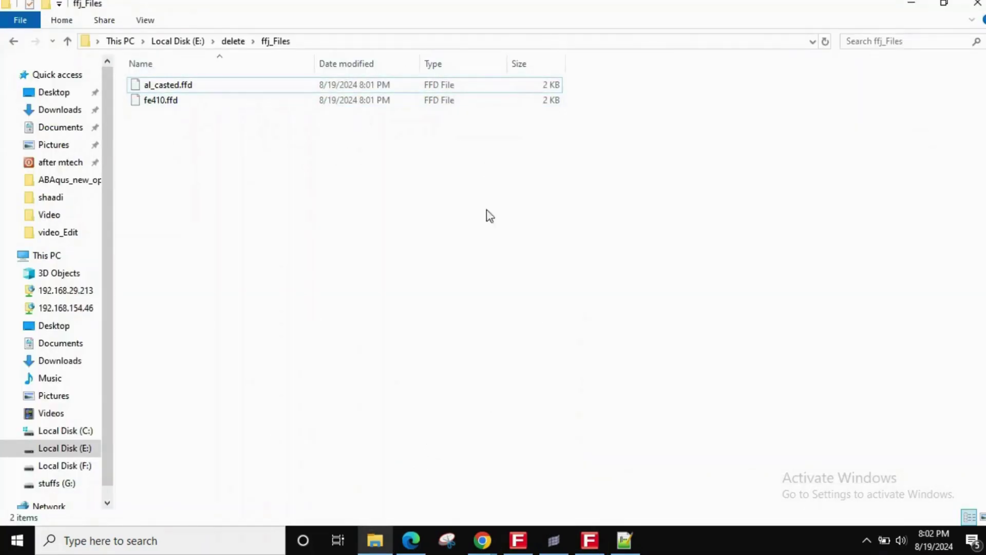
left_click(577, 546)
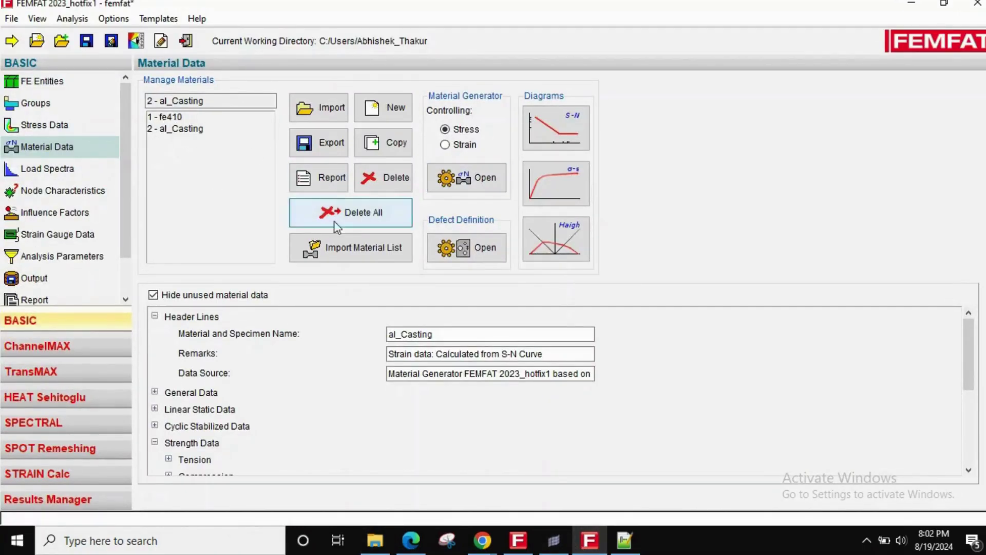
Start a new material named al_Wrought and open it in the Material Generator.
left_click(371, 108)
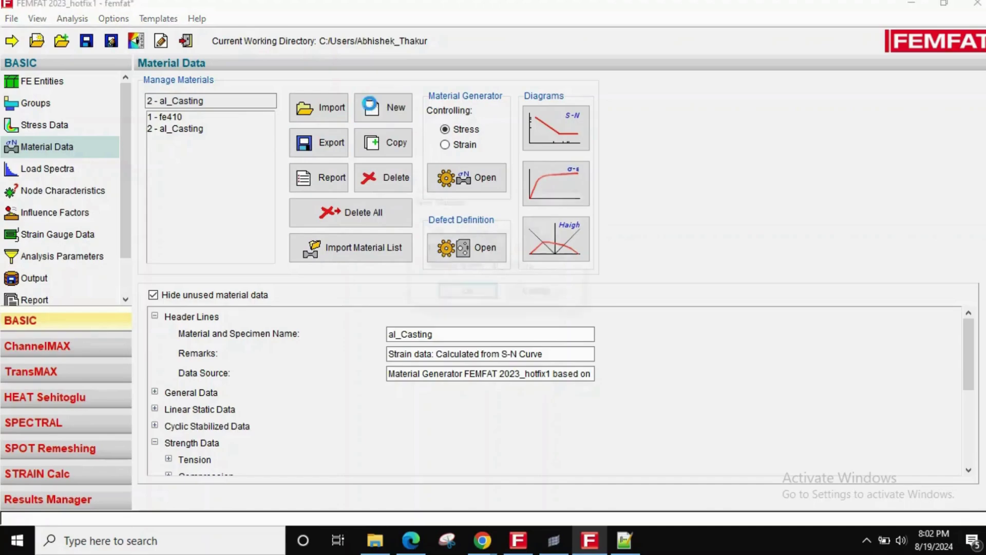
left_click(509, 265)
double_click(509, 265)
type("s")
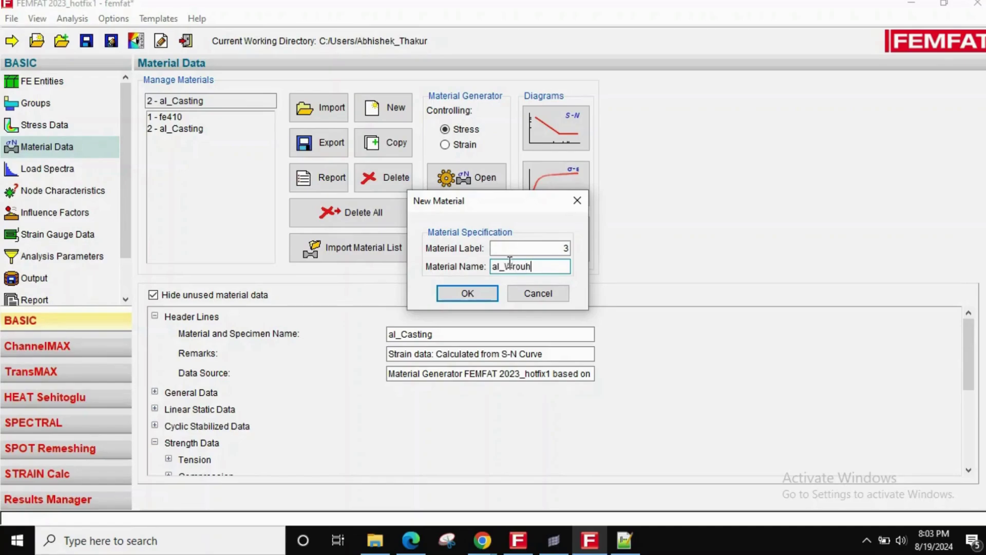
key("Return")
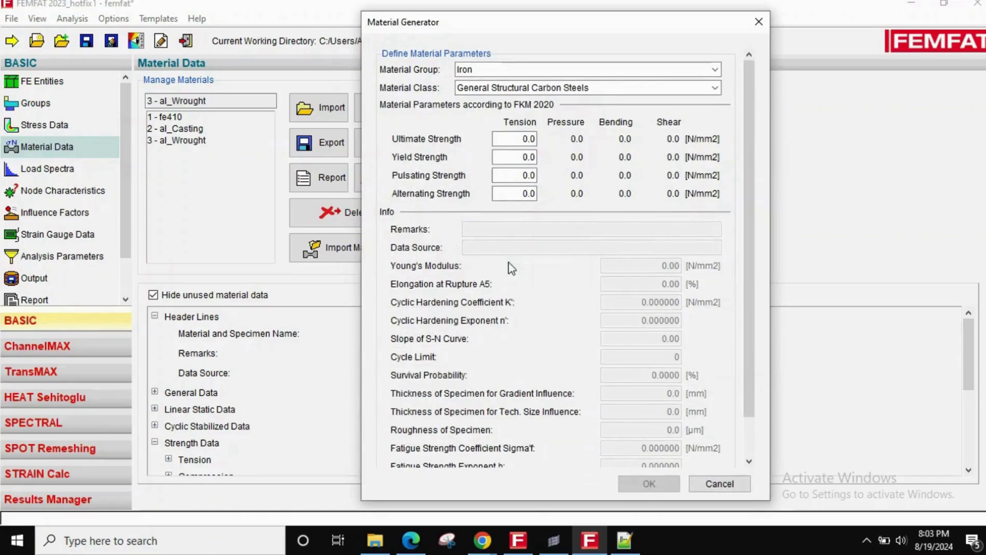
Set the material group to Aluminum, view its available material classes, and cancel the material generation.
left_click(494, 72)
left_click(480, 97)
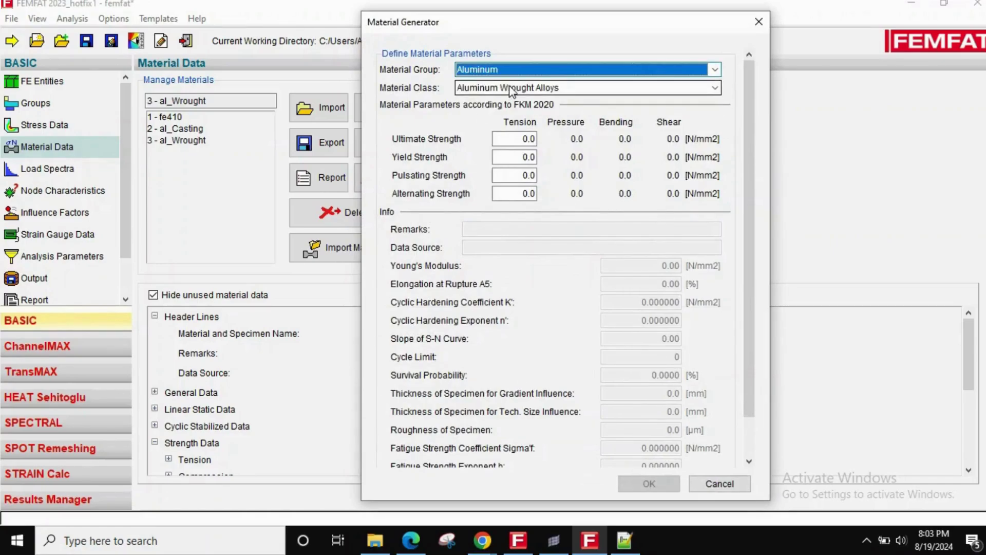
left_click(510, 89)
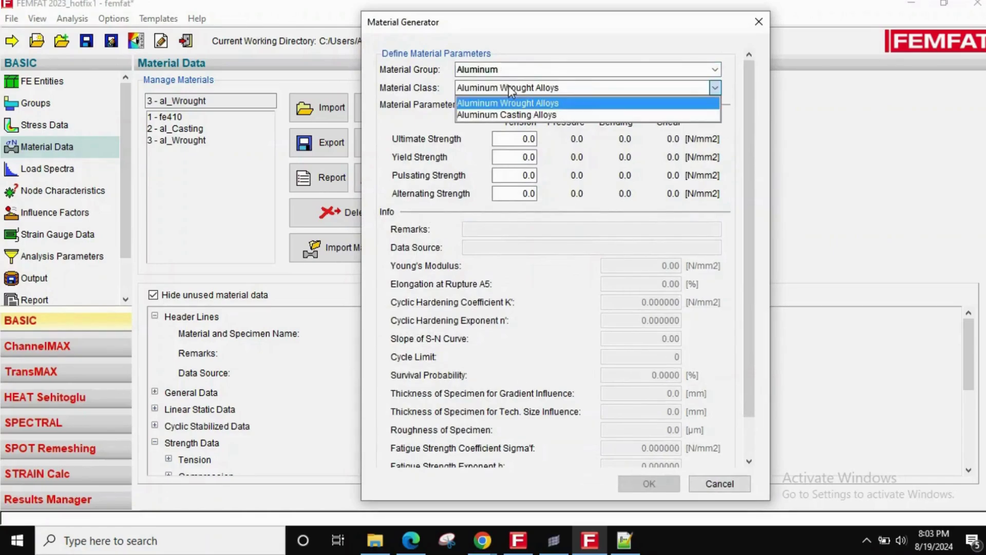
left_click(732, 491)
left_click(719, 483)
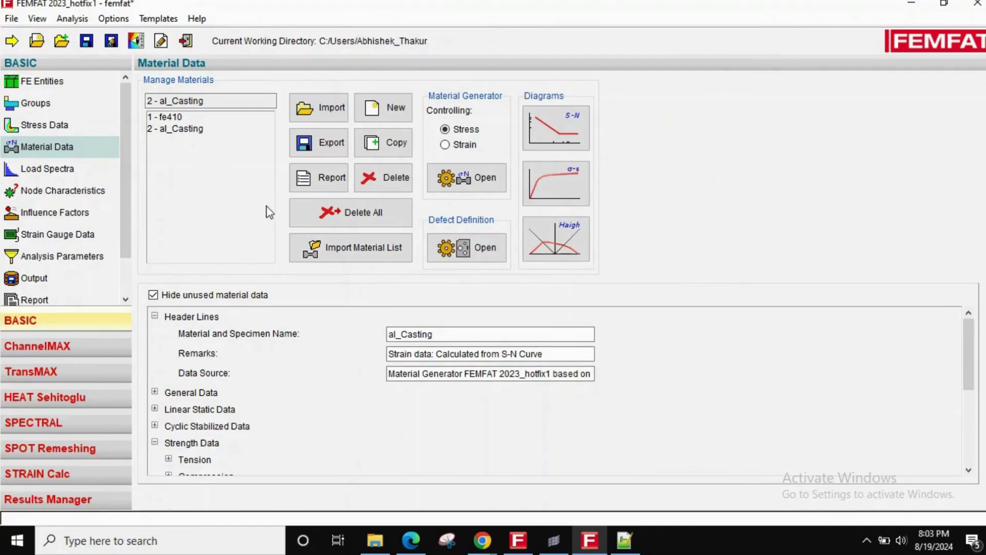
View the specimen S-N curve of al_Casting, look up the S-N data of fe410, and close the diagram.
left_click(200, 131)
left_click(571, 146)
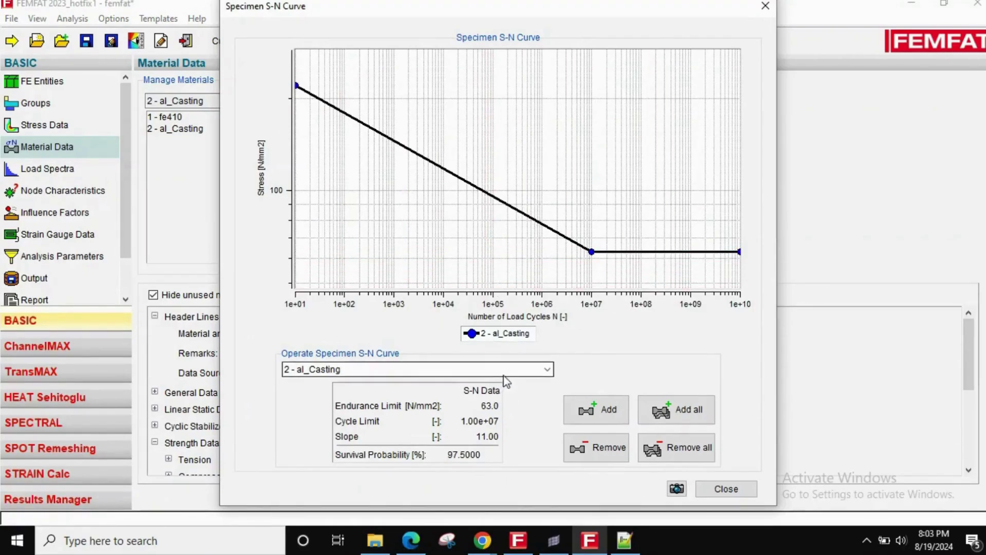
left_click(447, 370)
left_click(450, 382)
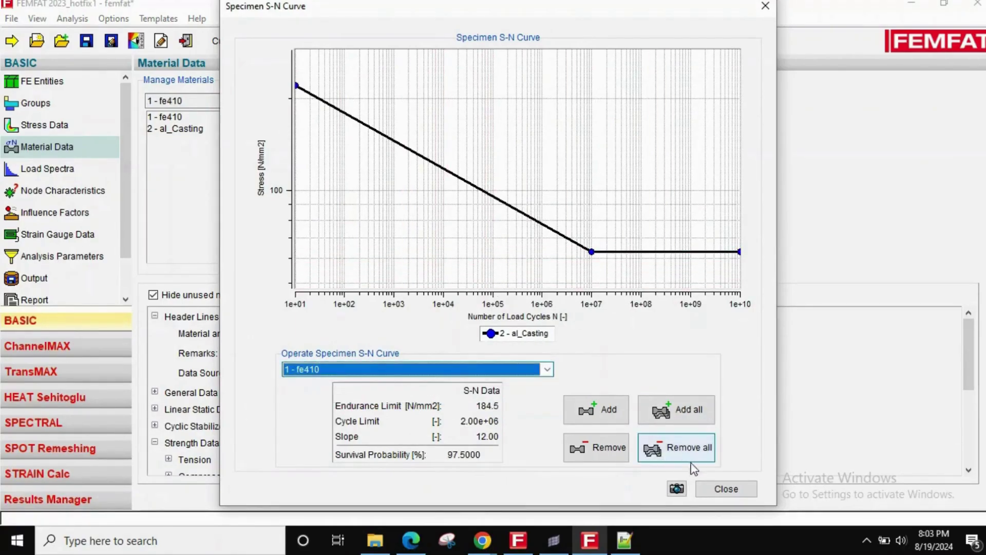
left_click(727, 489)
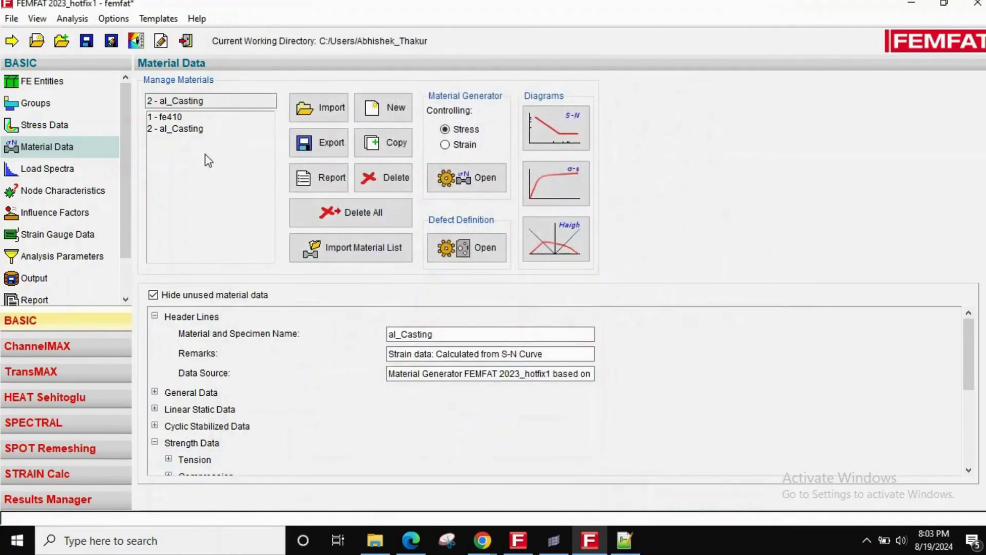
View the specimen Haigh diagram of al_Casting and close it.
left_click(192, 132)
left_click(565, 244)
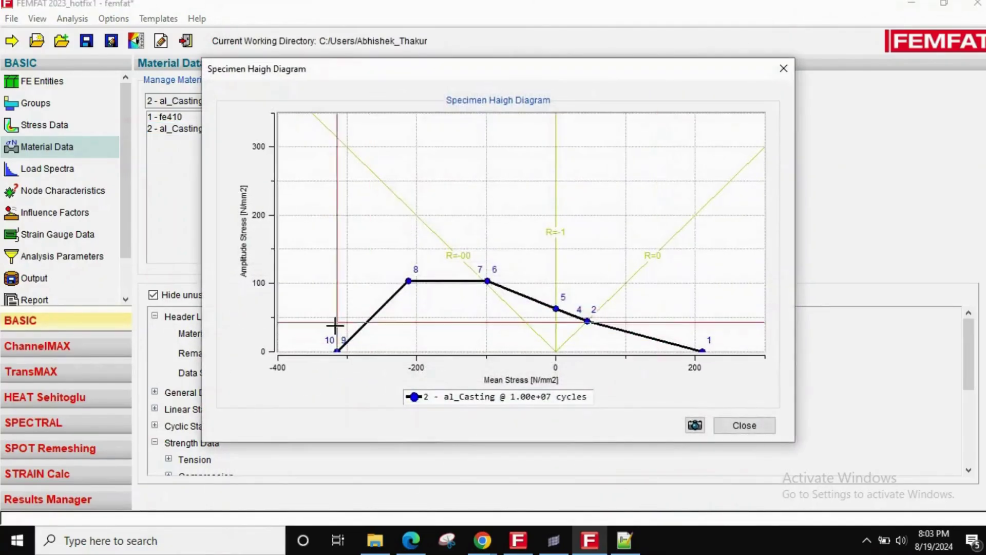
left_click(781, 70)
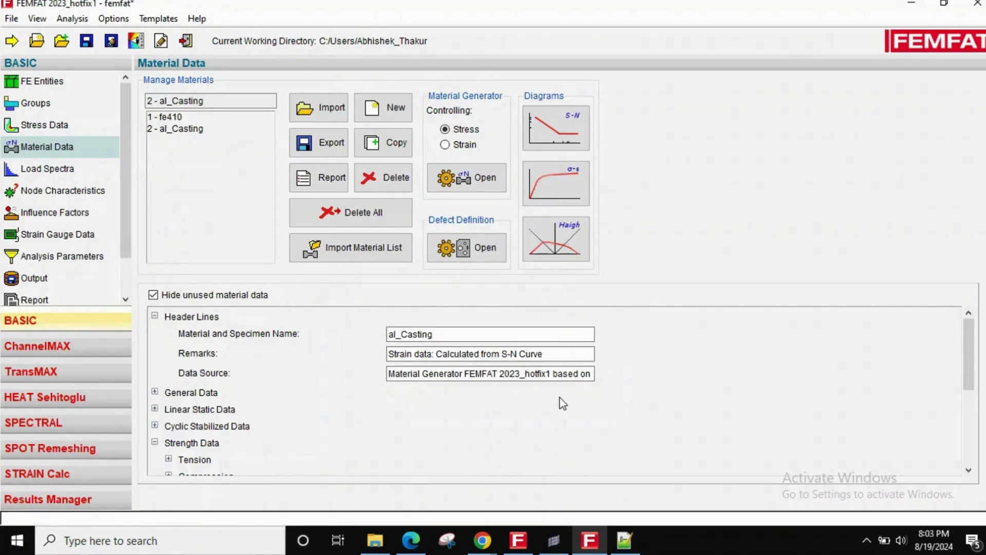
Switch to HyperMesh and inspect the blue pulley and green casting meshes from several angles.
left_click(553, 539)
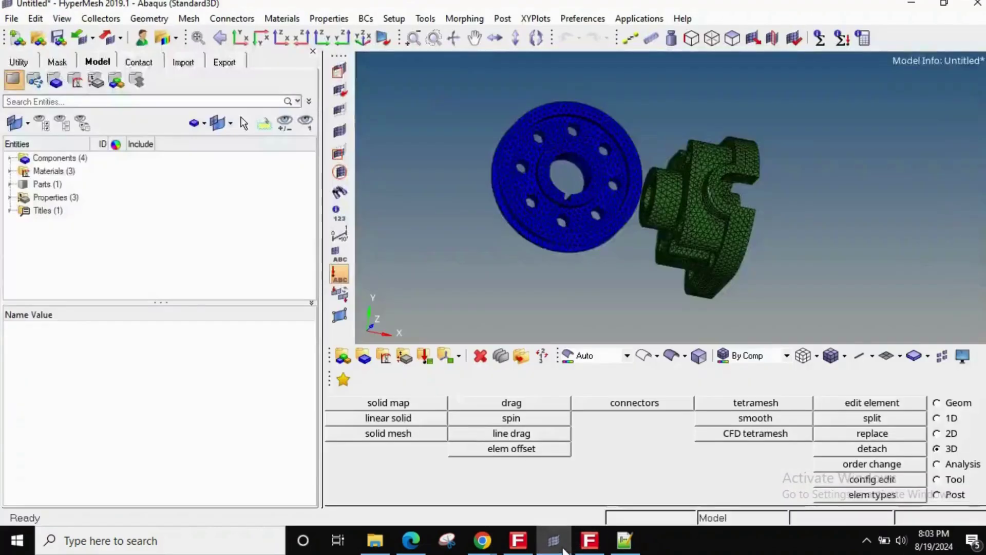
left_click_drag(660, 178, 637, 207)
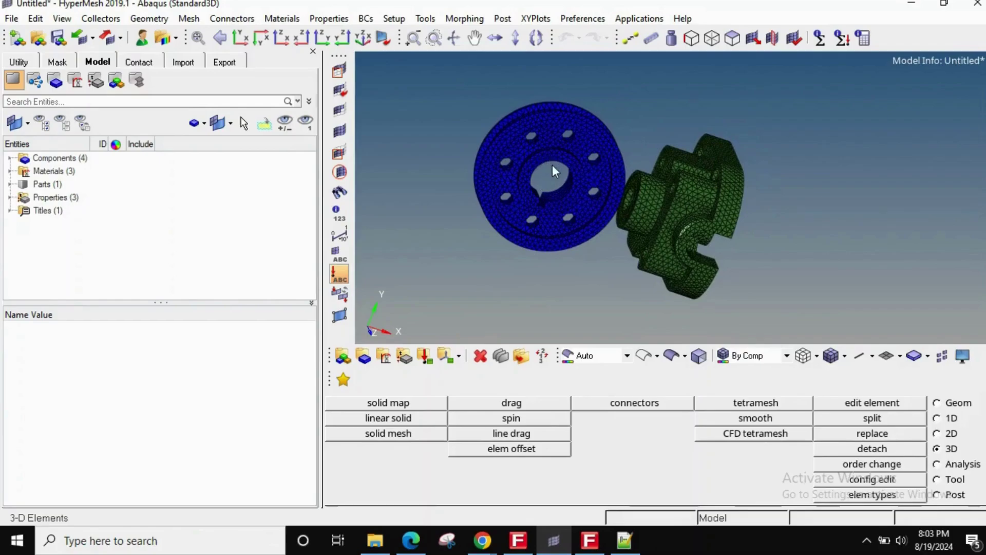
left_click_drag(553, 165, 585, 211)
scroll(686, 221, "up", 2)
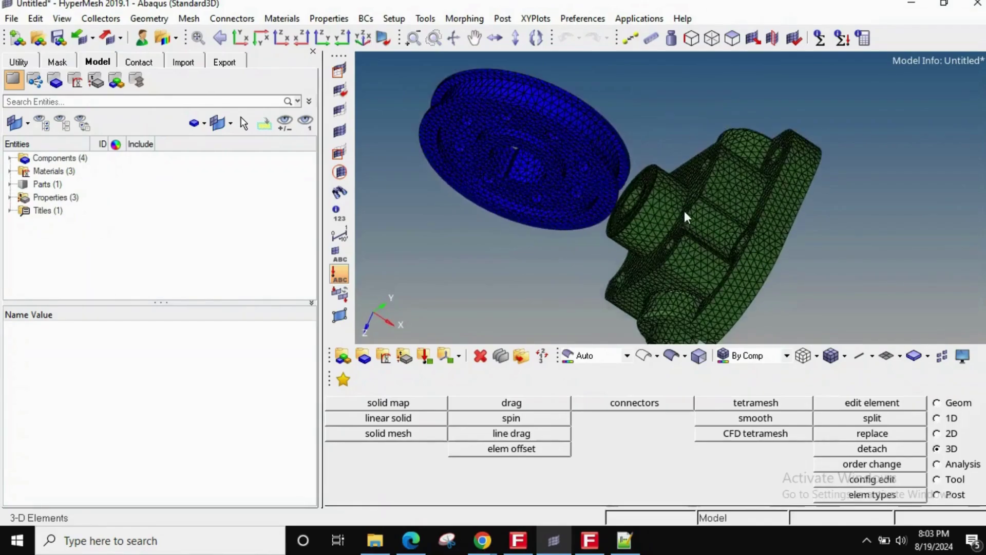
left_click_drag(684, 212, 611, 169)
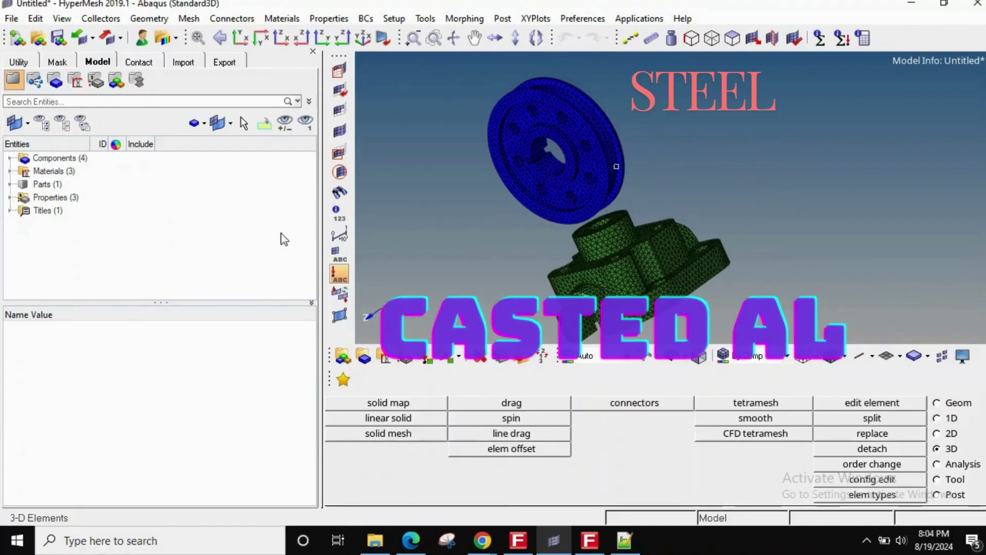
Create a new set in the model and name it fe410_body1.
right_click(43, 239)
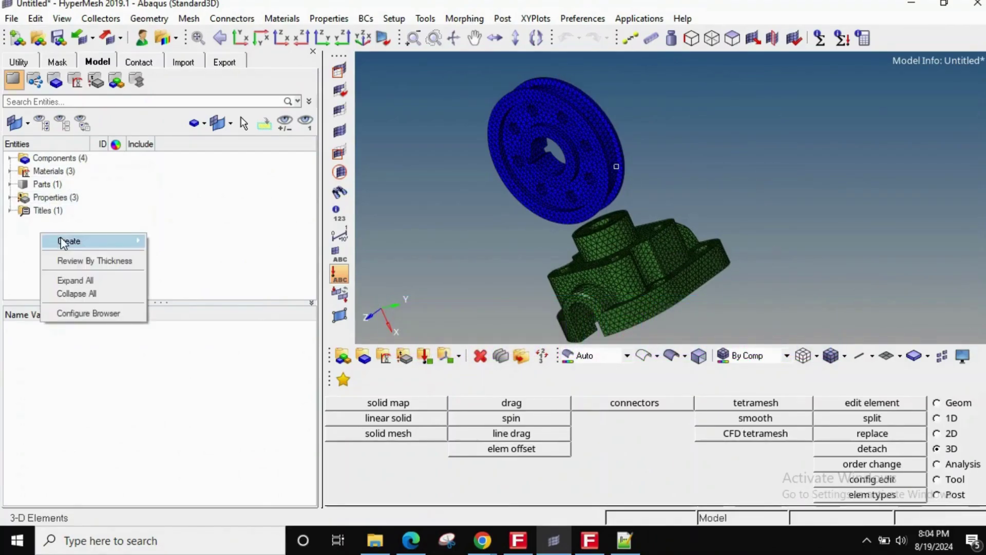
mouse_move(69, 240)
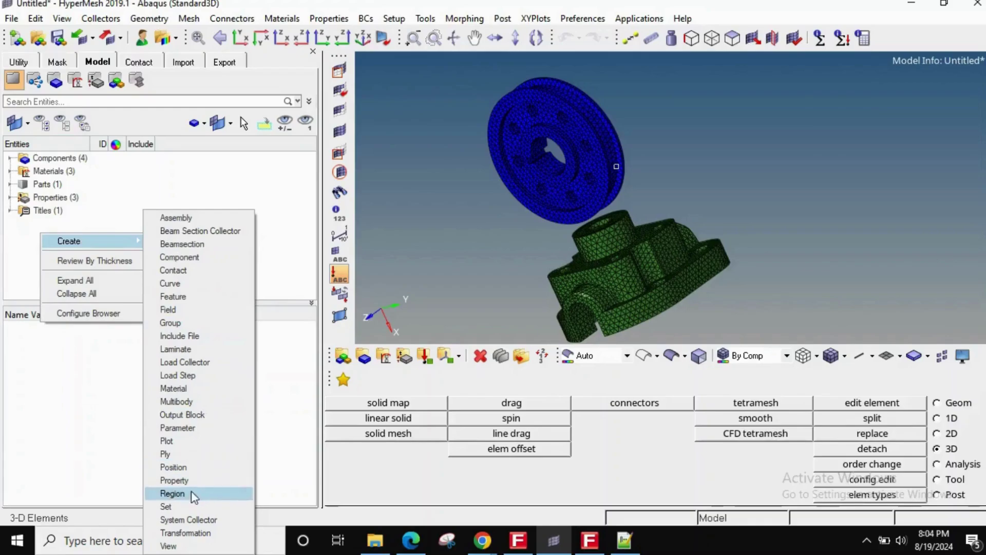
left_click(166, 506)
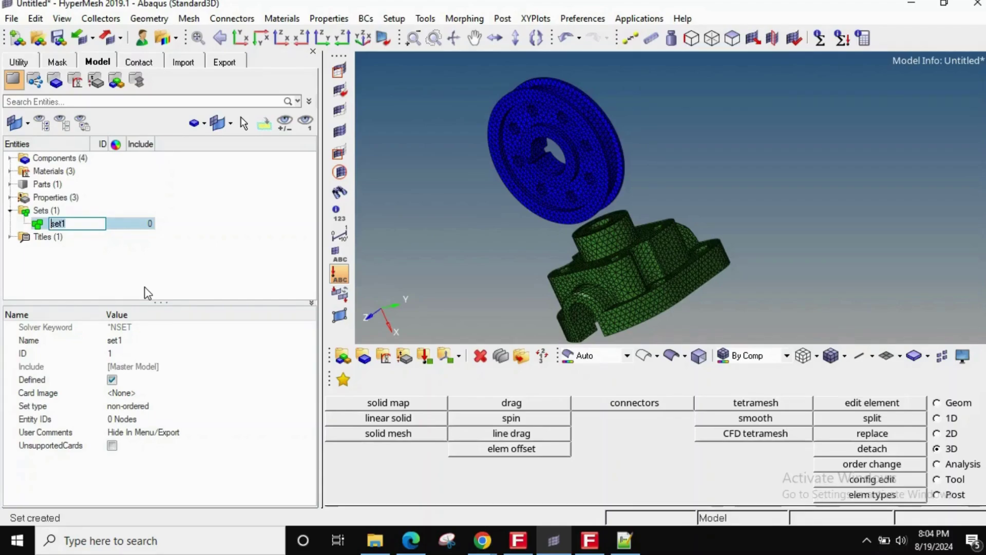
type("e")
type("s")
type("ody1")
key("Return")
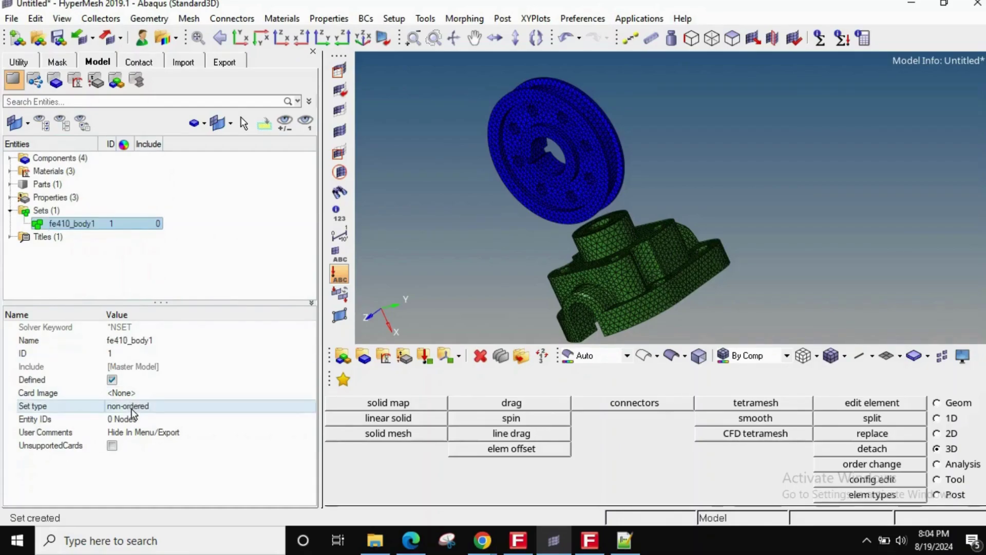
Change the fe410_body1 set to hold elements and assign all attached elements of the blue pulley to it.
left_click(109, 421)
left_click(111, 421)
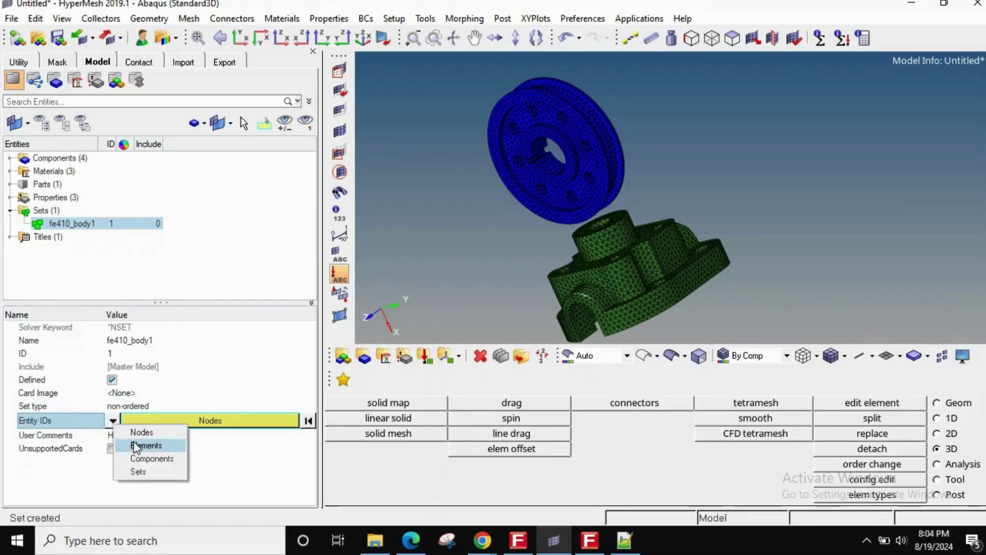
left_click(137, 445)
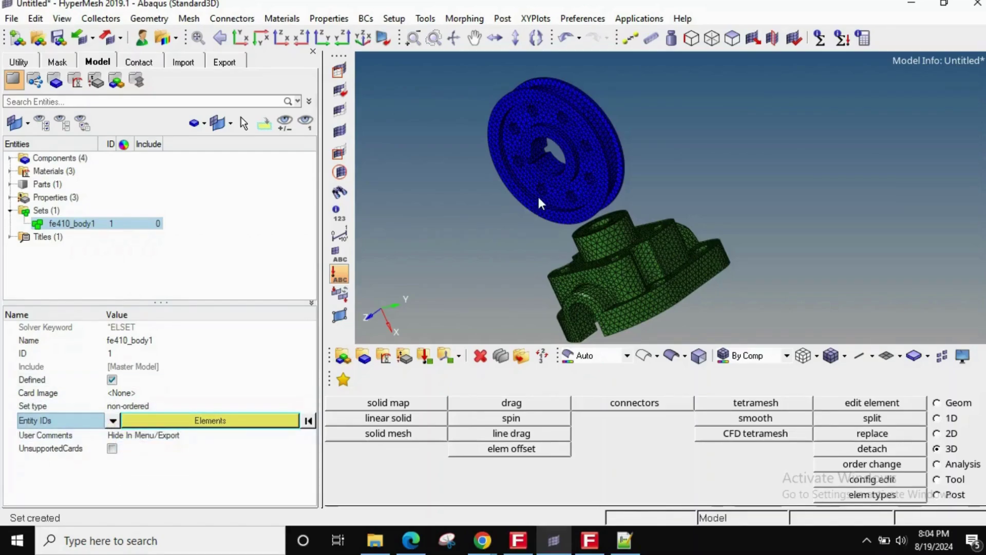
left_click(210, 426)
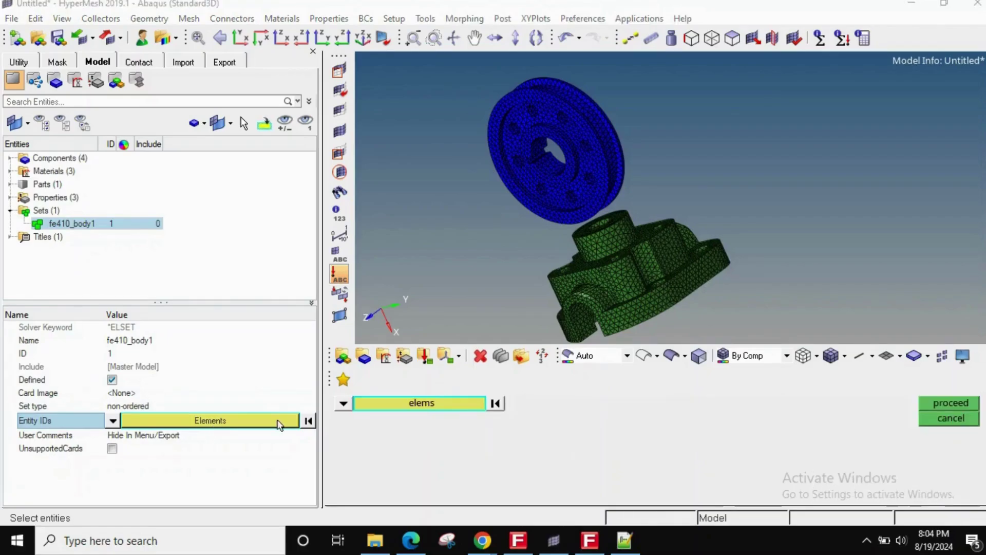
left_click(422, 403)
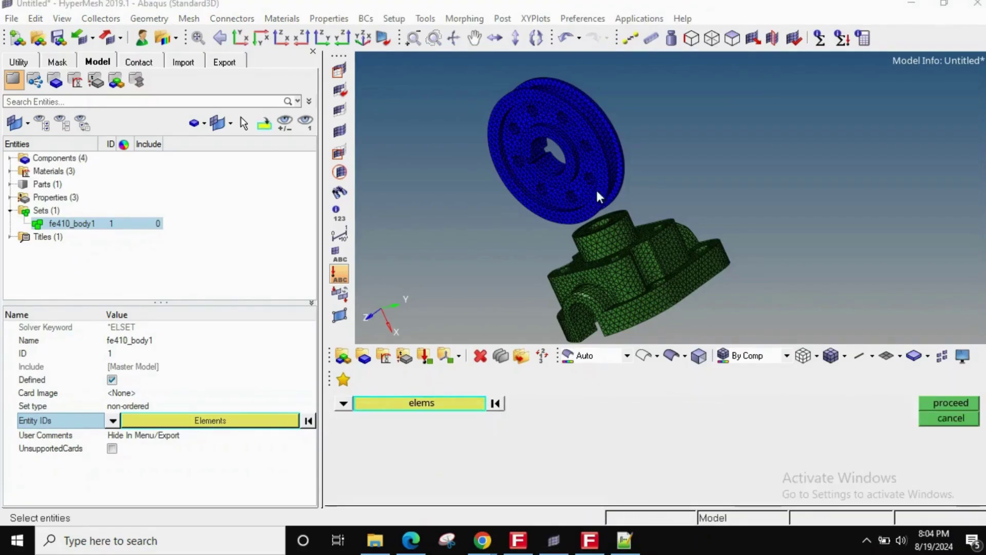
left_click(422, 403)
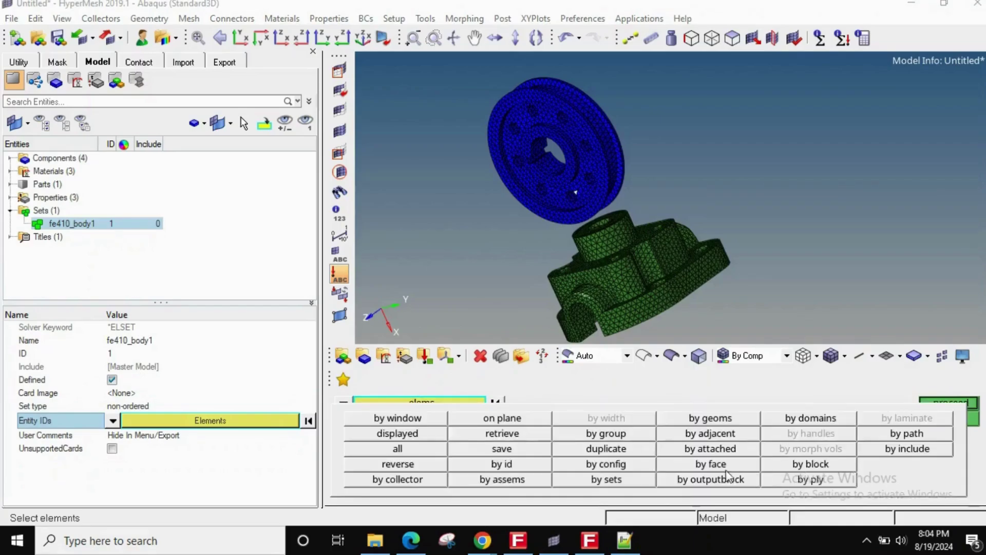
left_click(720, 452)
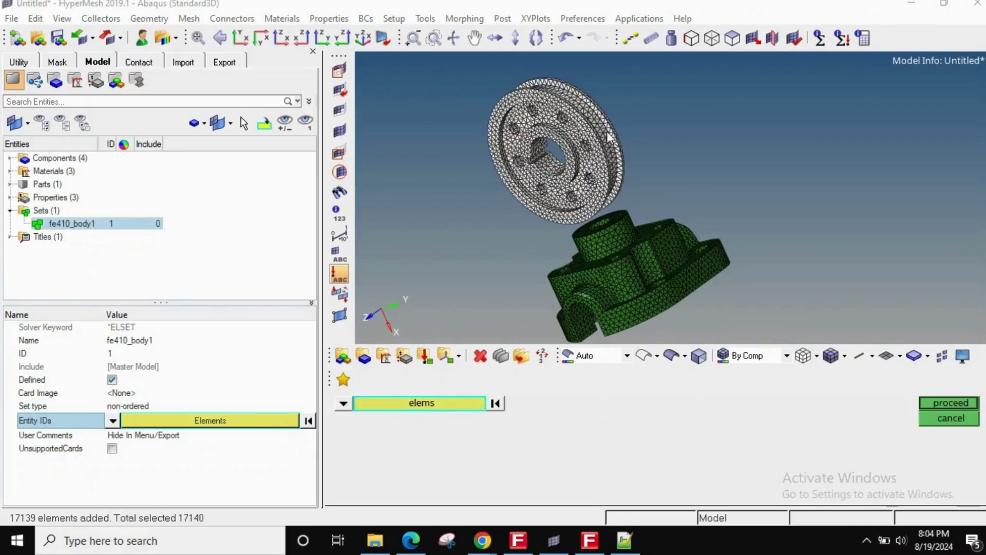
left_click(934, 403)
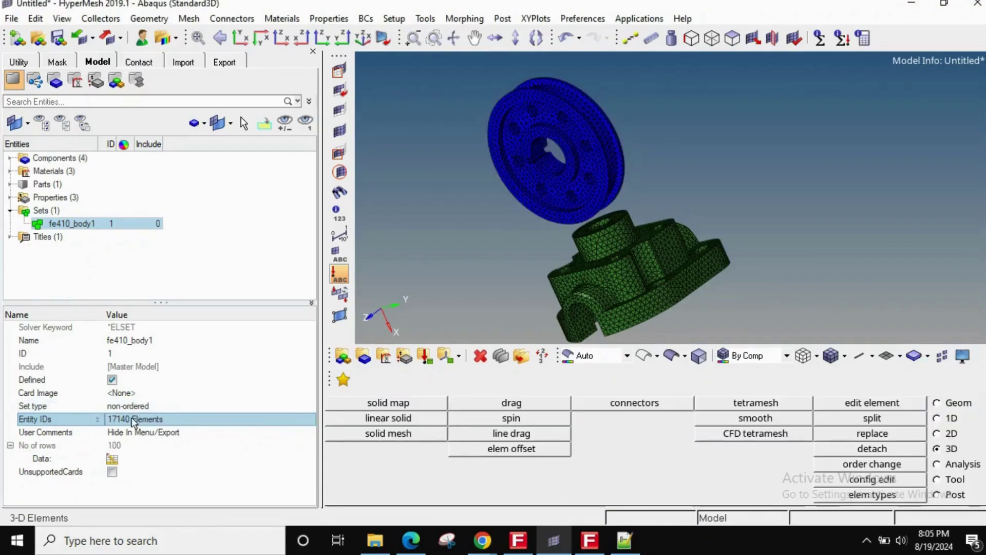
Create a second set named aluminium_casted_comp.
left_click(46, 210)
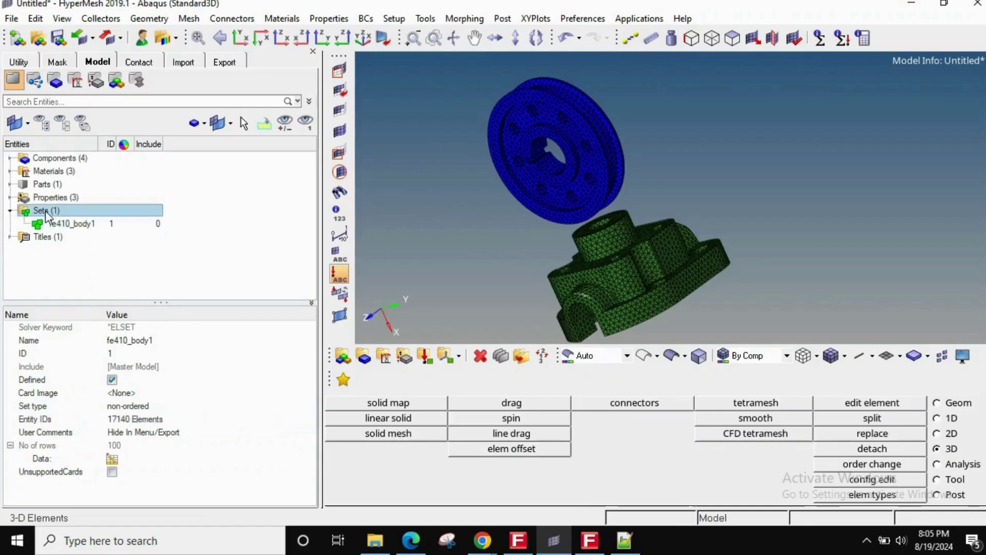
right_click(48, 211)
left_click(70, 218)
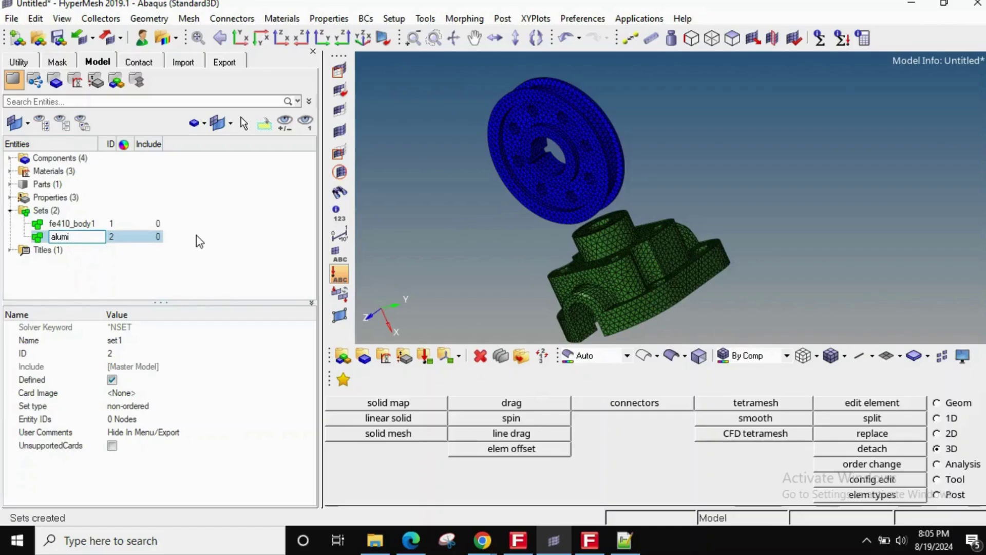
type("aluminium_casted_comp")
key("Return")
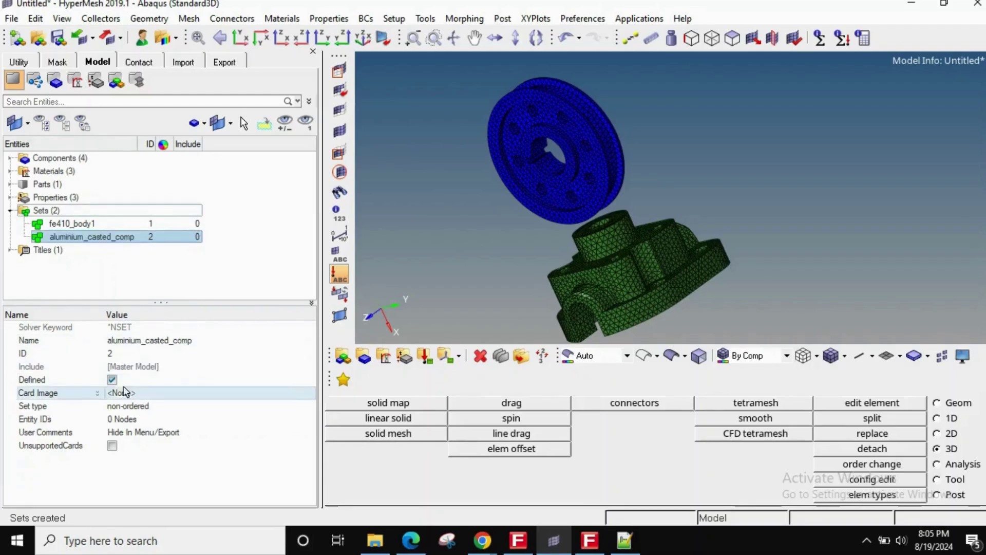
Assign all attached elements of the green casting to the aluminium_casted_comp element set, and select the fe410_body1 set for review.
left_click(131, 419)
left_click(112, 421)
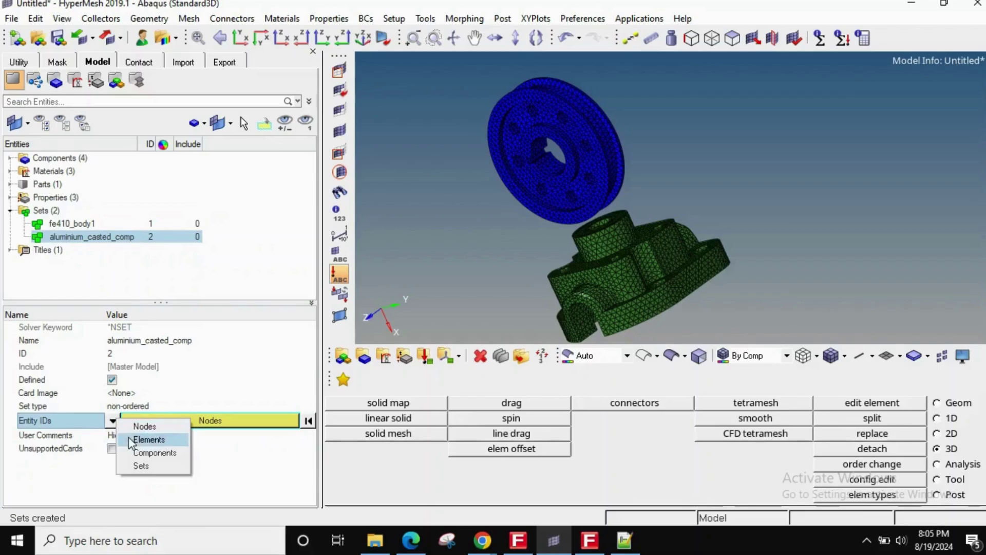
left_click(129, 438)
scroll(603, 313, "up", 3)
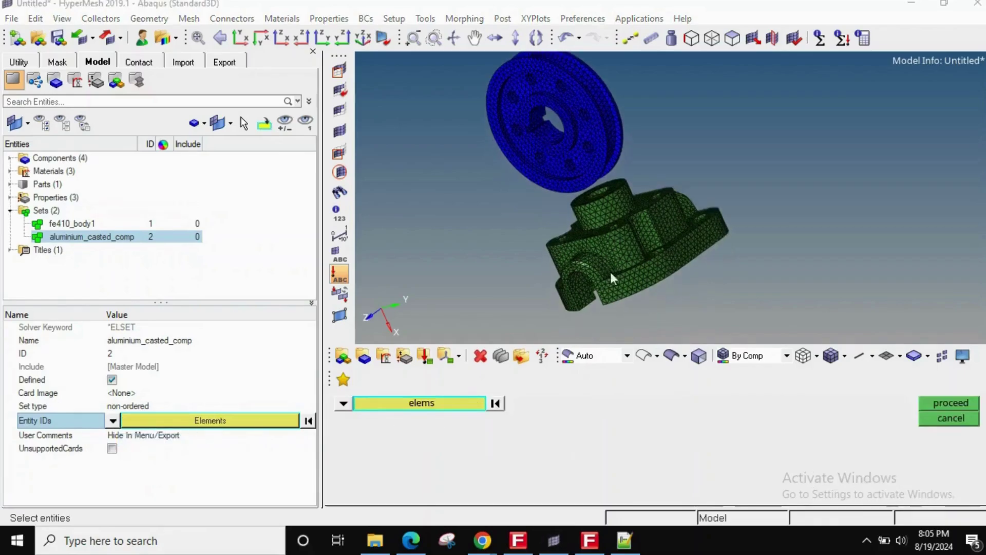
left_click(454, 407)
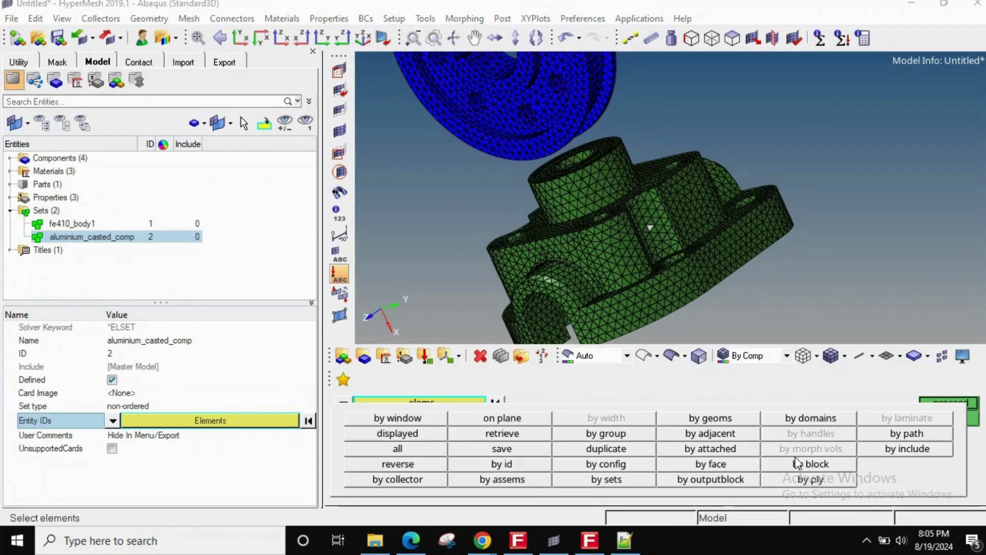
left_click(742, 453)
middle_click(717, 269)
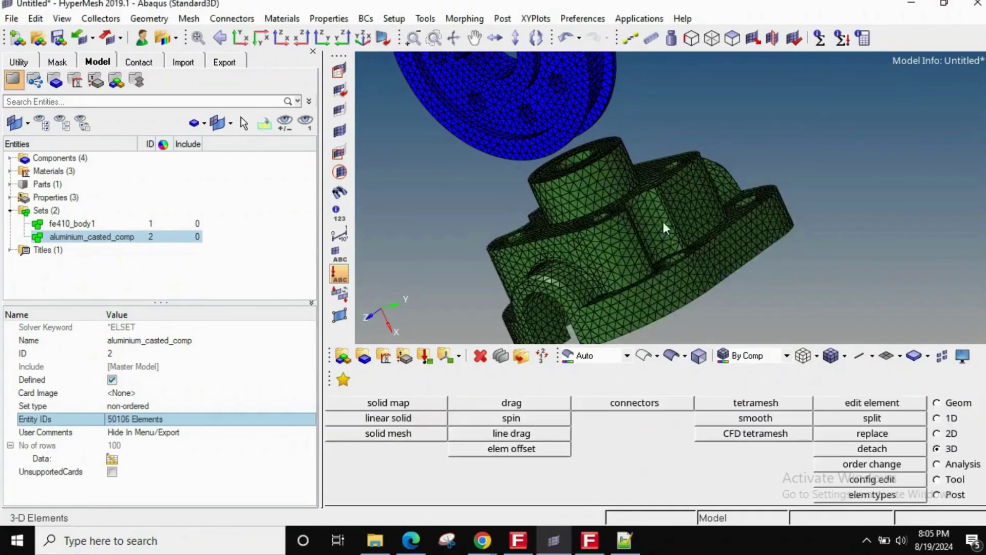
scroll(688, 244, "down", 3)
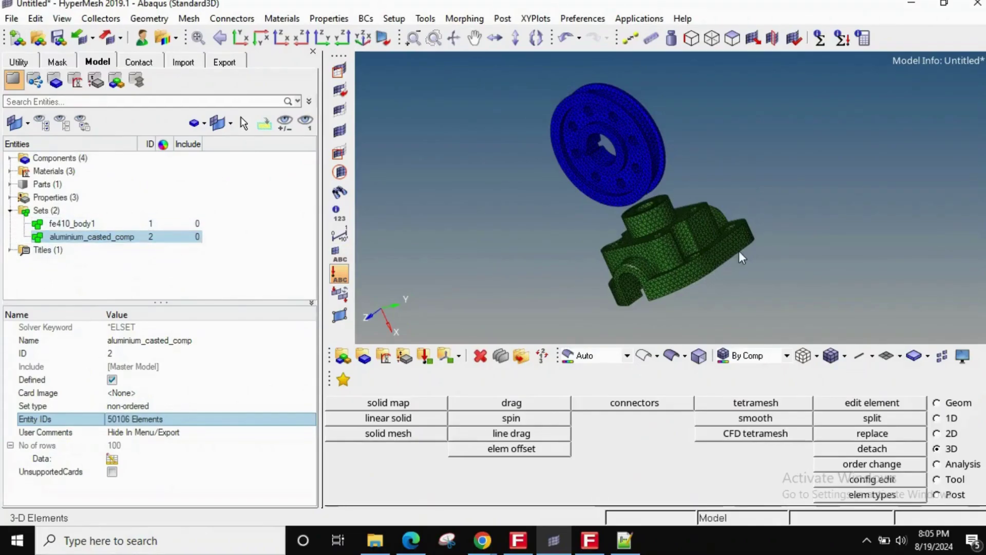
left_click(114, 224)
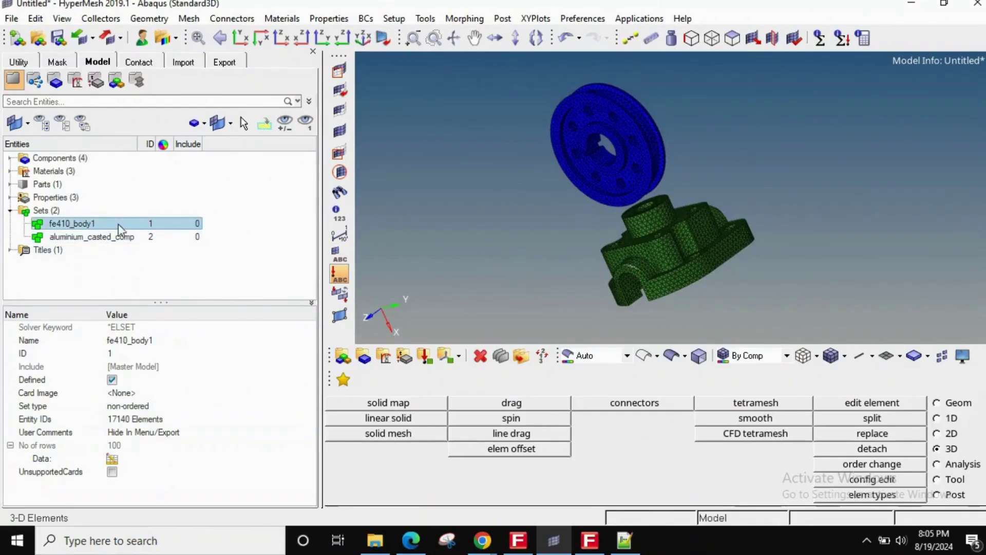
Create a third set in the model and name it fatigue_Set.
left_click(605, 203)
right_click(40, 215)
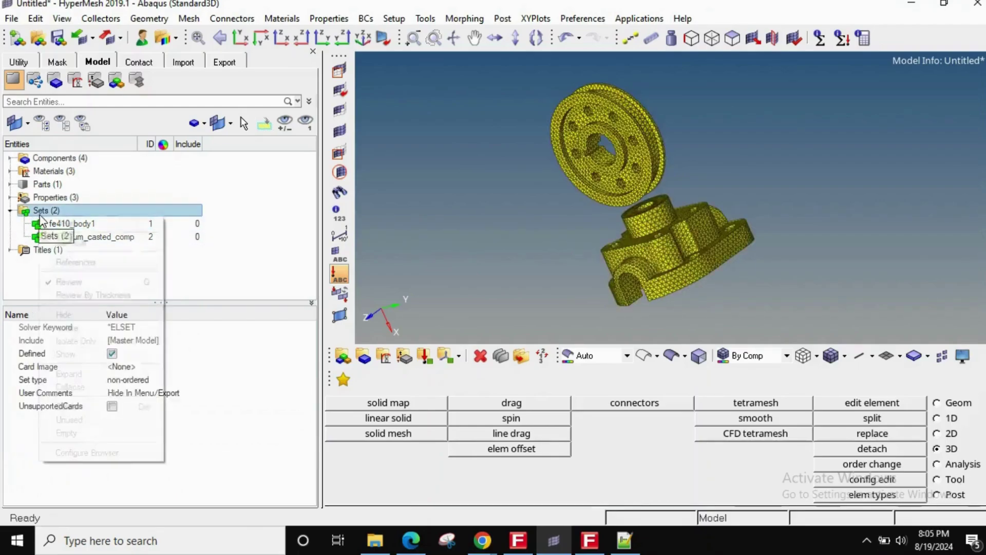
left_click(59, 224)
type("fat")
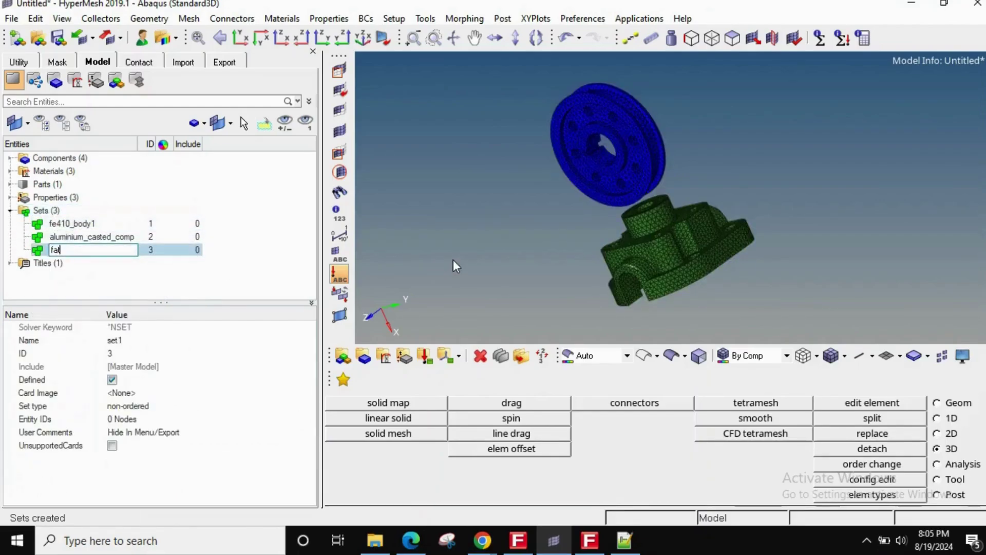
type("igue_Set")
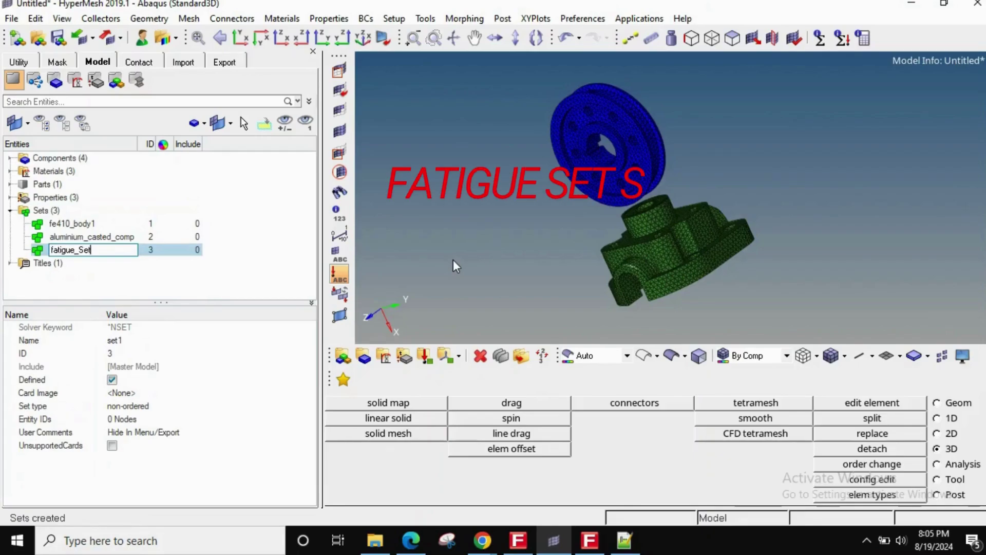
key("Return")
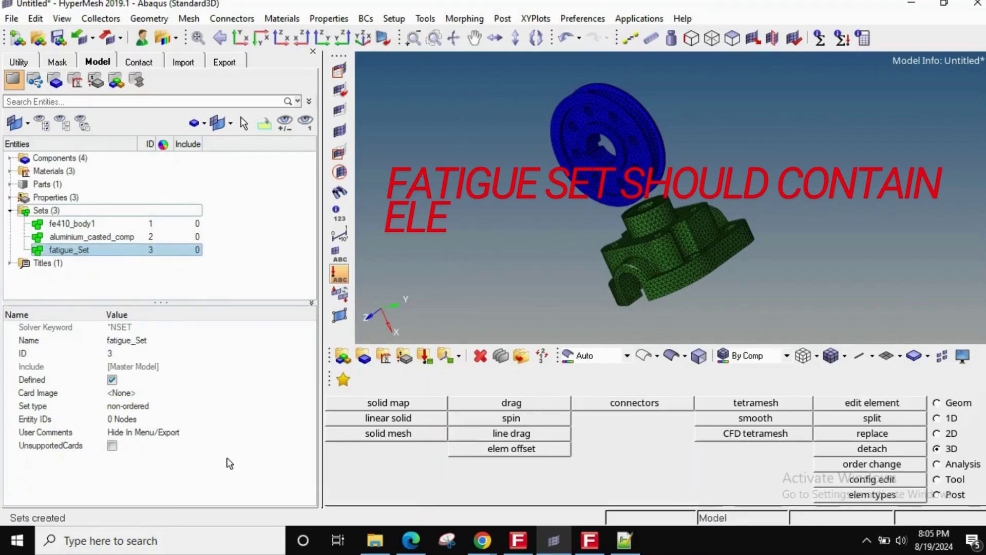
Change fatigue_Set to hold elements and assign it all elements from the fe410_body1 and aluminium_casted_comp sets.
left_click(144, 431)
left_click(129, 421)
left_click(129, 420)
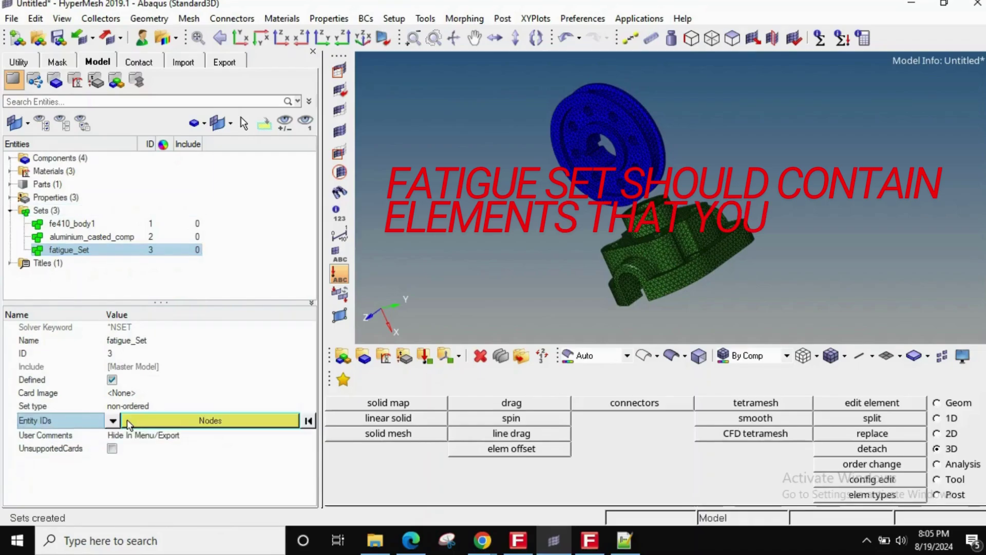
left_click(128, 421)
left_click(135, 440)
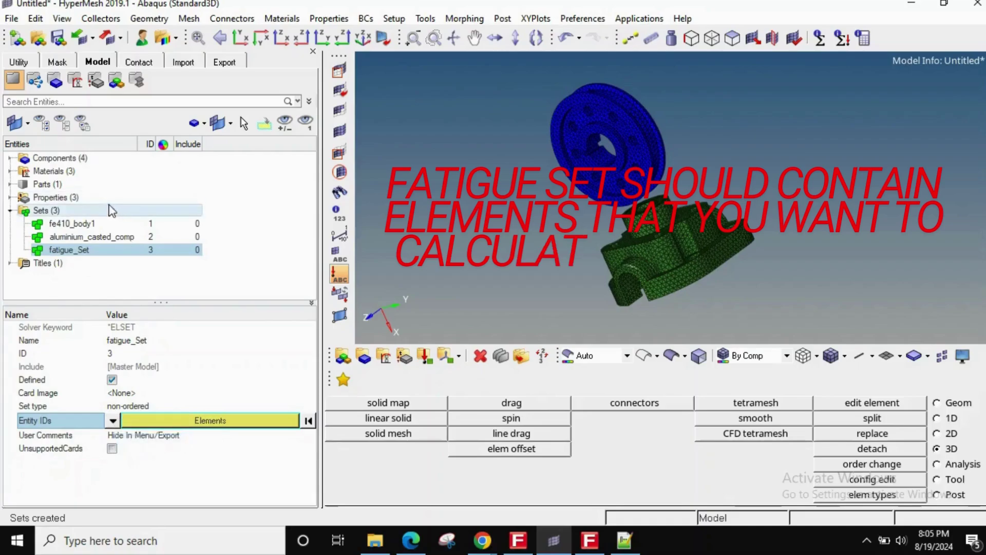
left_click(193, 422)
left_click(388, 405)
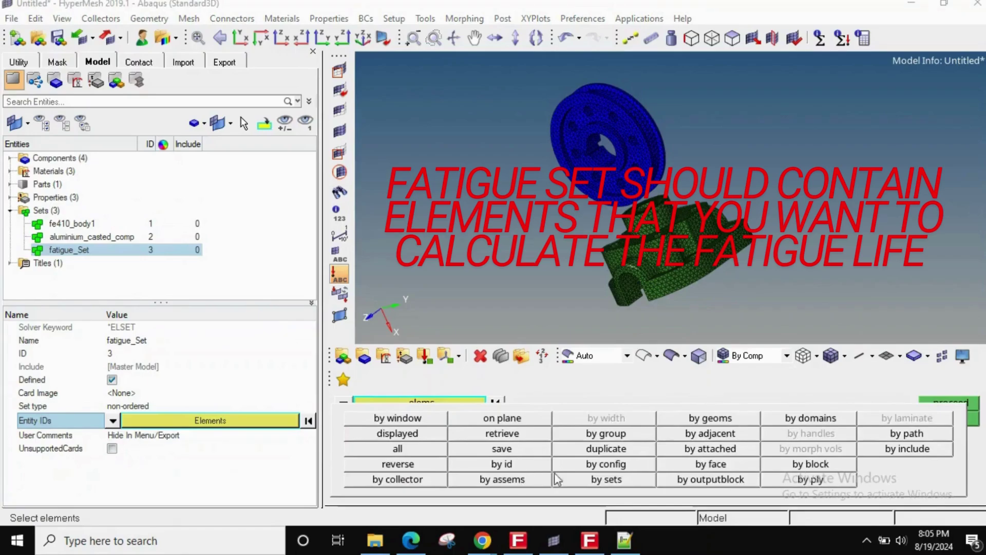
left_click(605, 479)
left_click(390, 420)
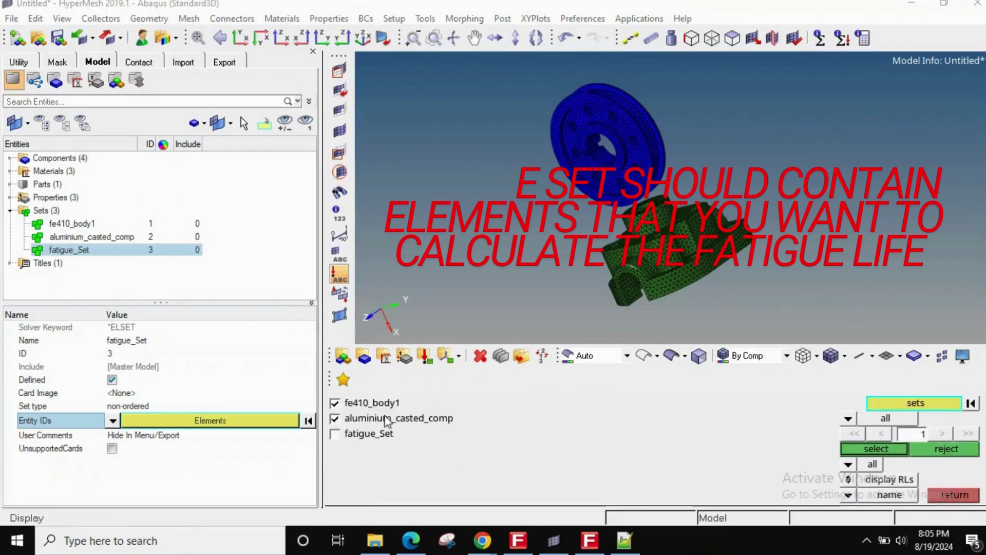
left_click(847, 449)
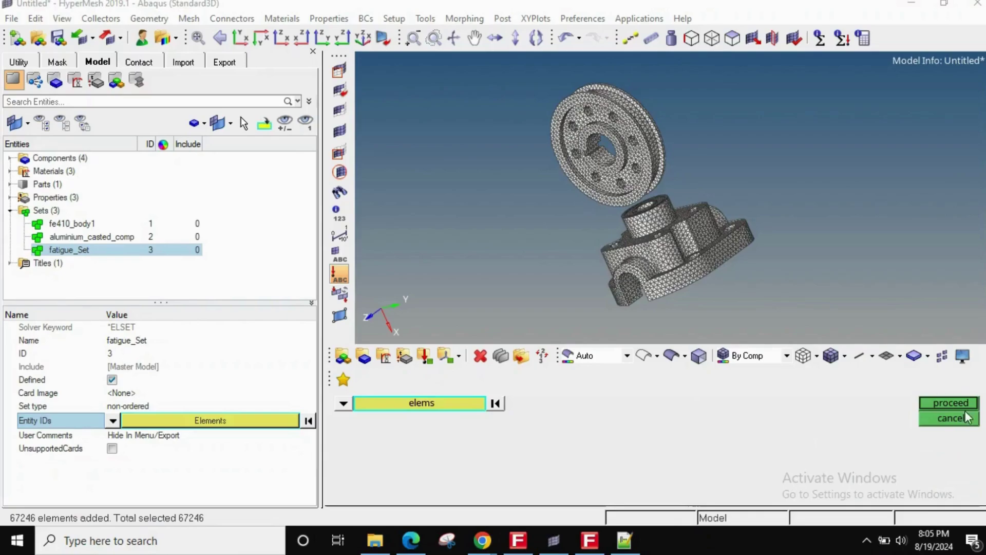
left_click(950, 402)
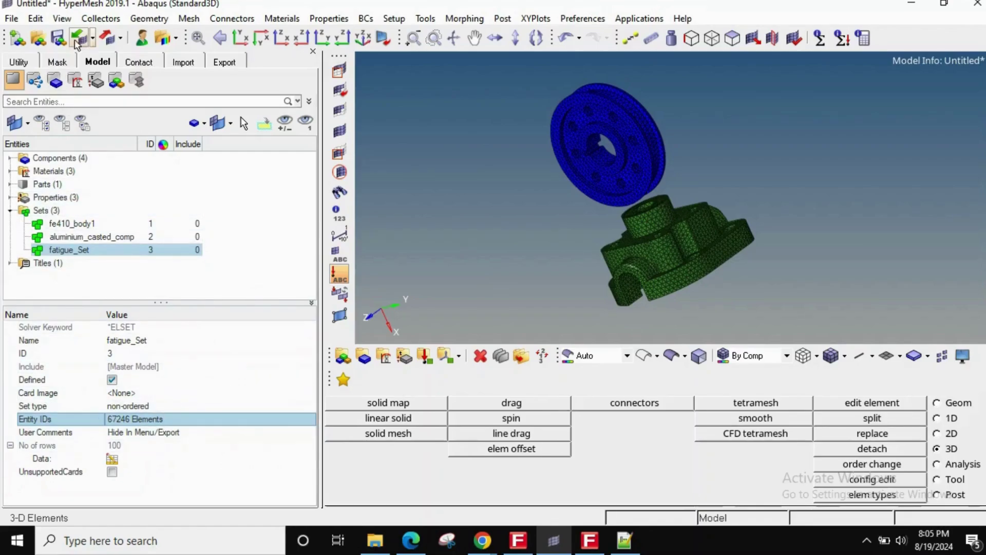
Export the whole model as an Abaqus Standard3D deck, overwriting fem.inp in the femfat_different_mats folder.
left_click(106, 38)
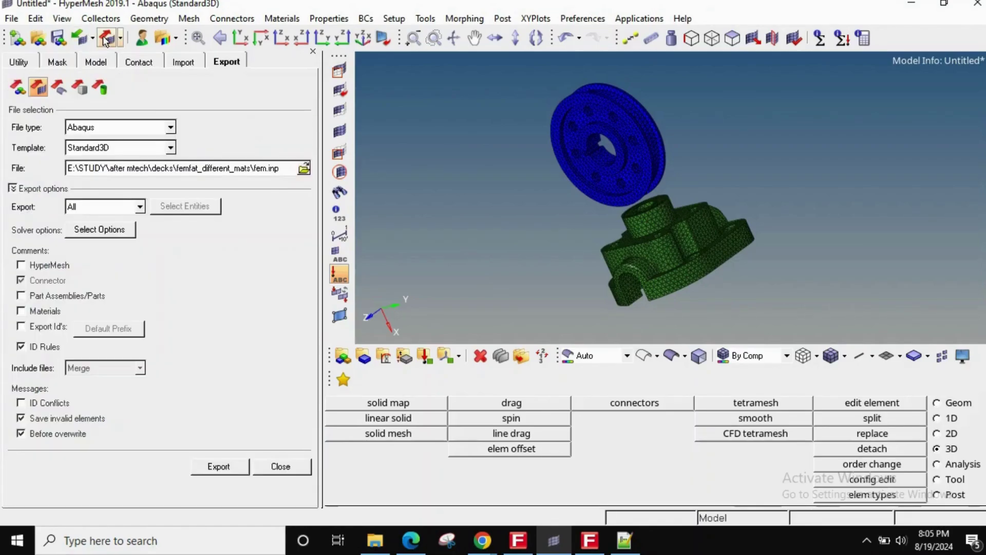
left_click(303, 169)
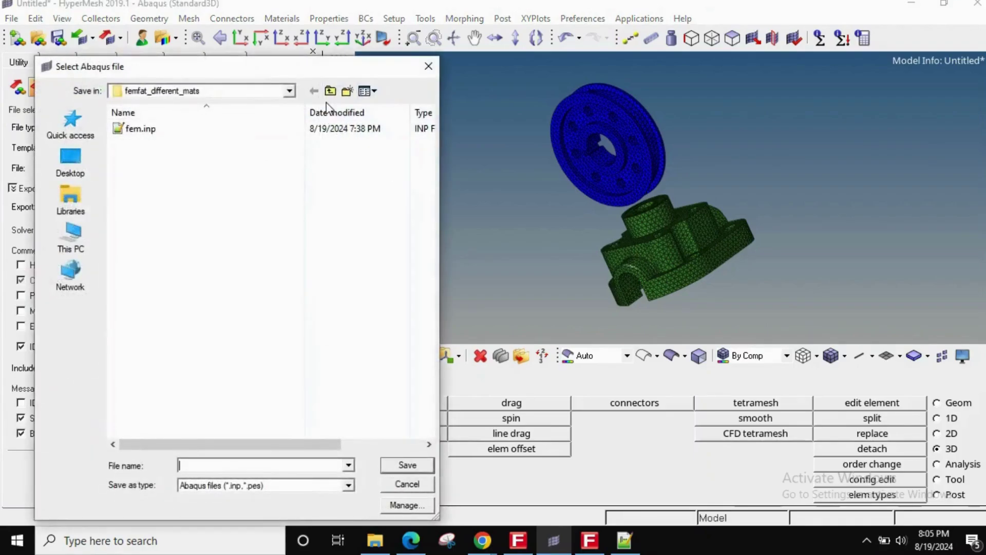
double_click(254, 133)
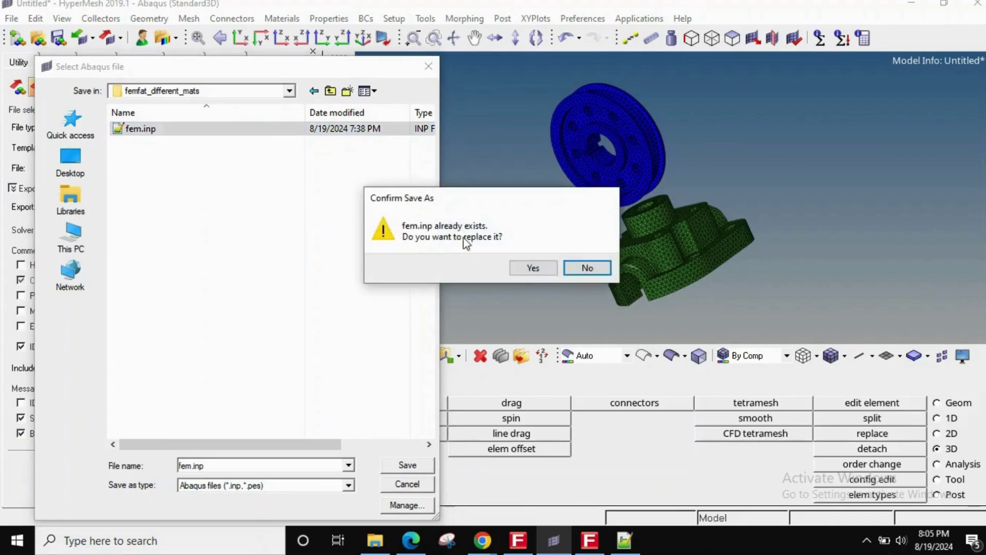
left_click(556, 271)
left_click(236, 468)
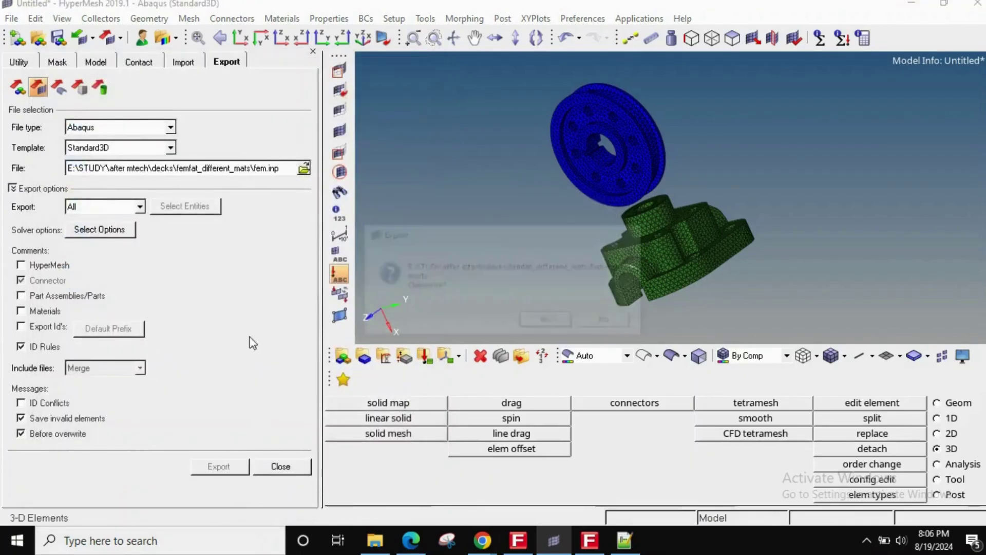
left_click(537, 321)
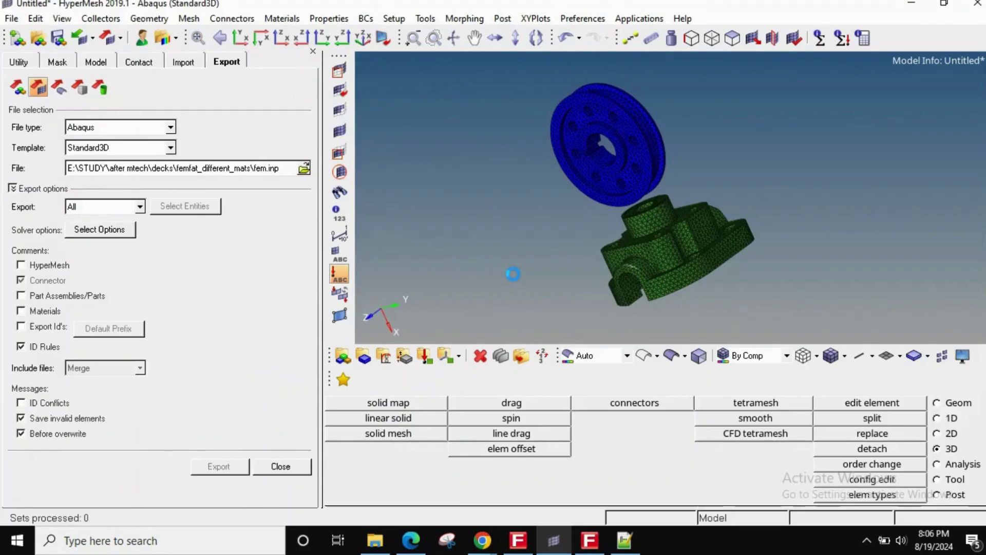
Copy the exported deck's file path, switch to FEMFAT and load fem.inp as ABAQUS INP finite element entities.
double_click(232, 170)
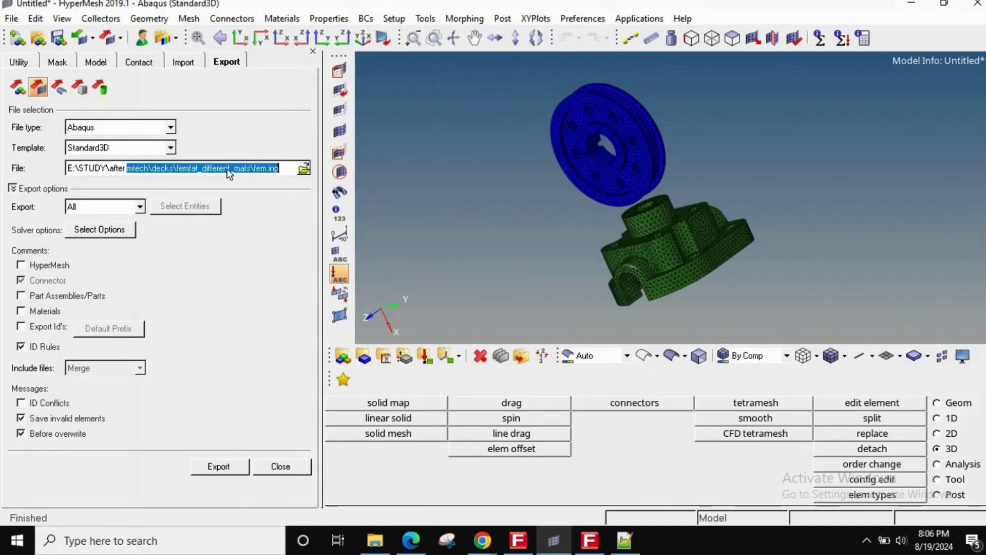
left_click_drag(280, 170, 32, 166)
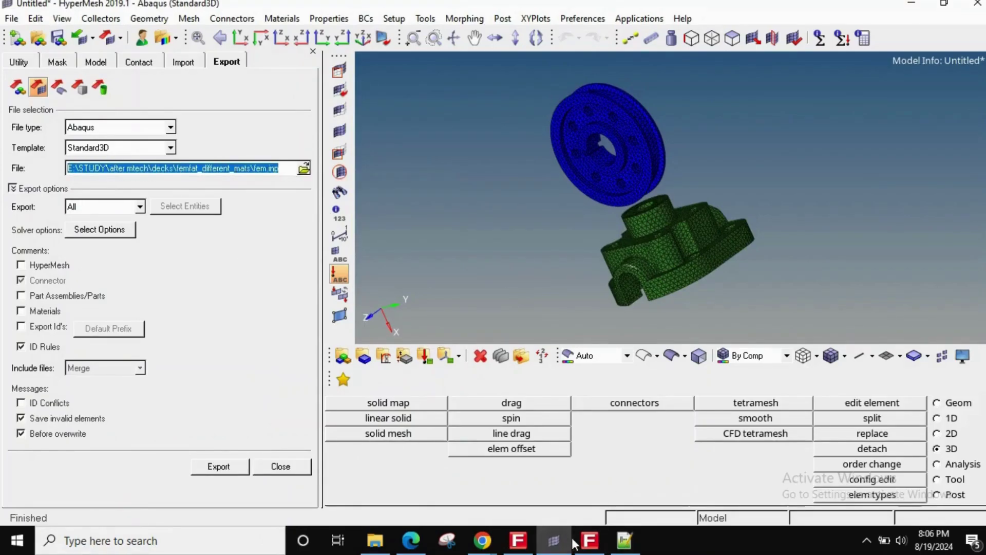
left_click(589, 541)
left_click(57, 85)
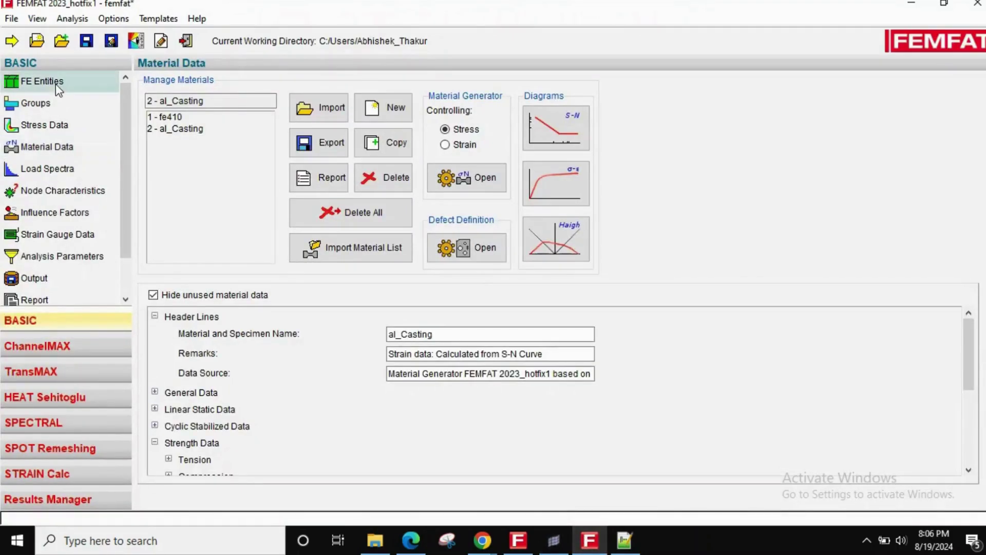
left_click(171, 118)
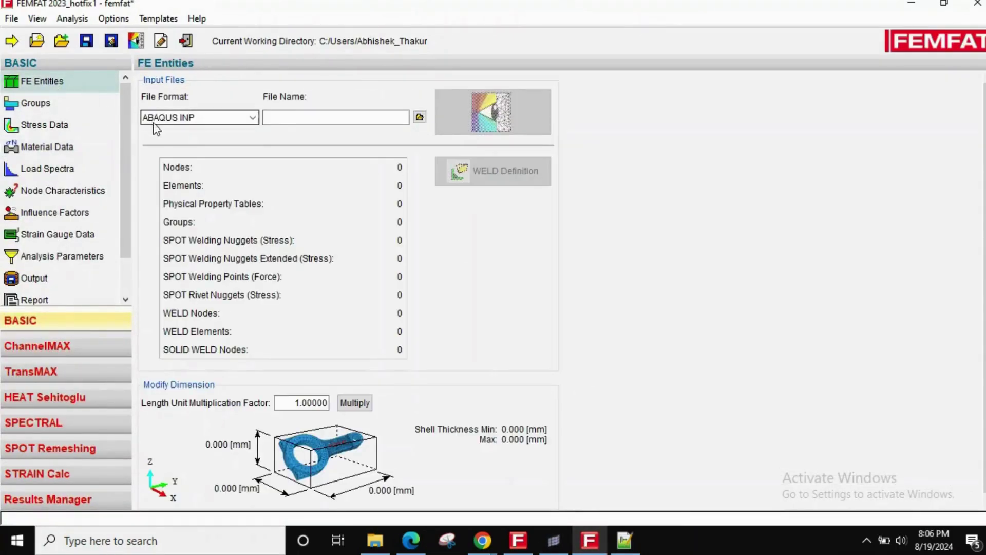
left_click(171, 120)
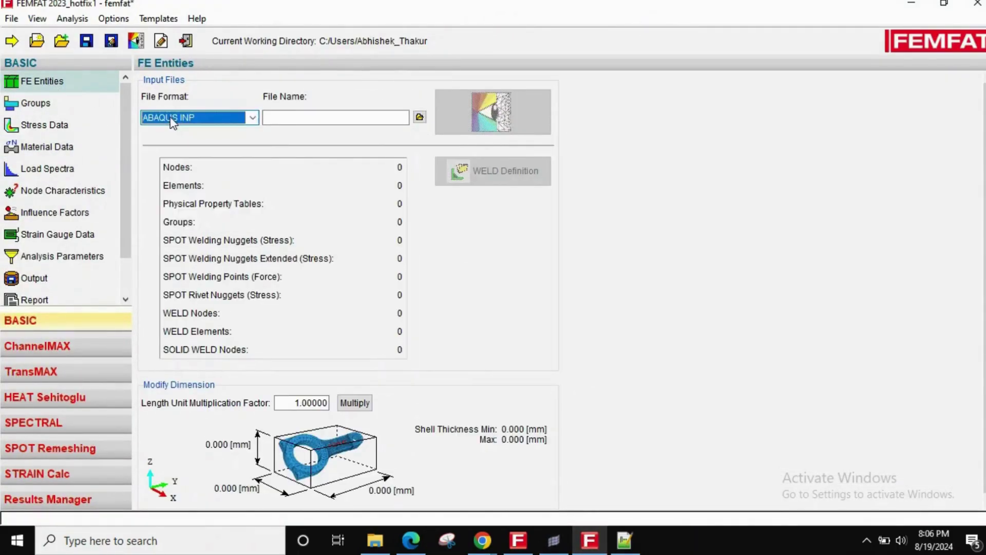
left_click(420, 117)
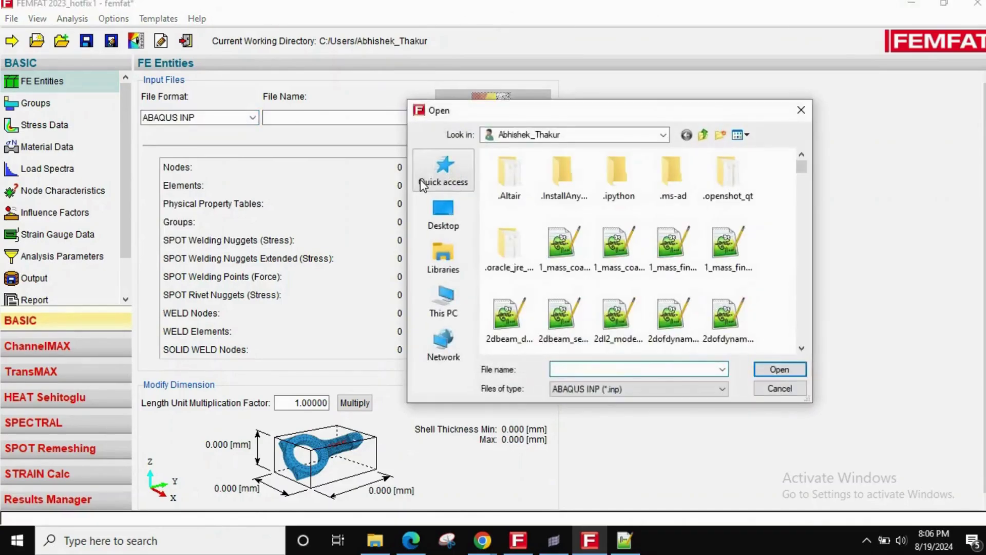
key("ctrl+v")
key("Return")
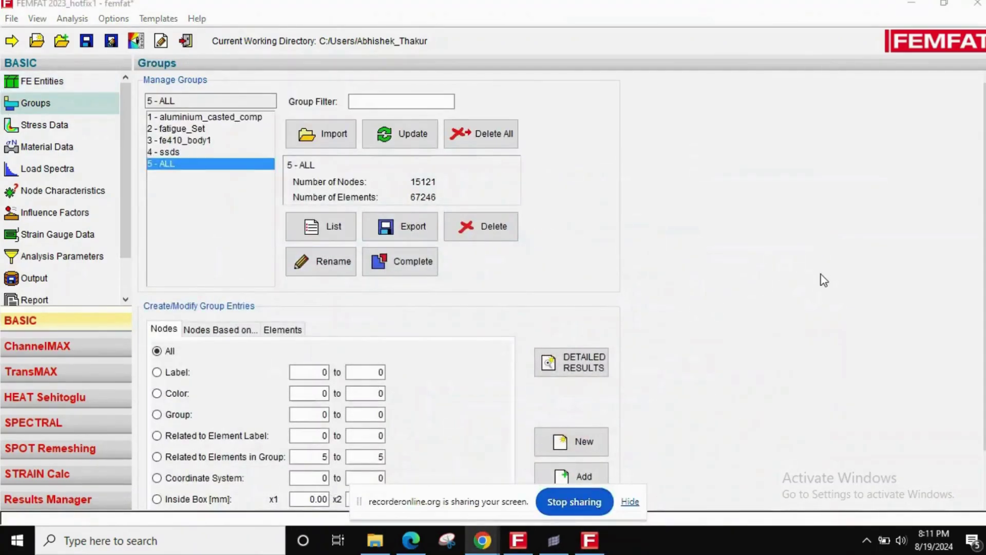
Add the nodes related to the elements in group 1 to the aluminium_casted_comp group.
left_click(189, 119)
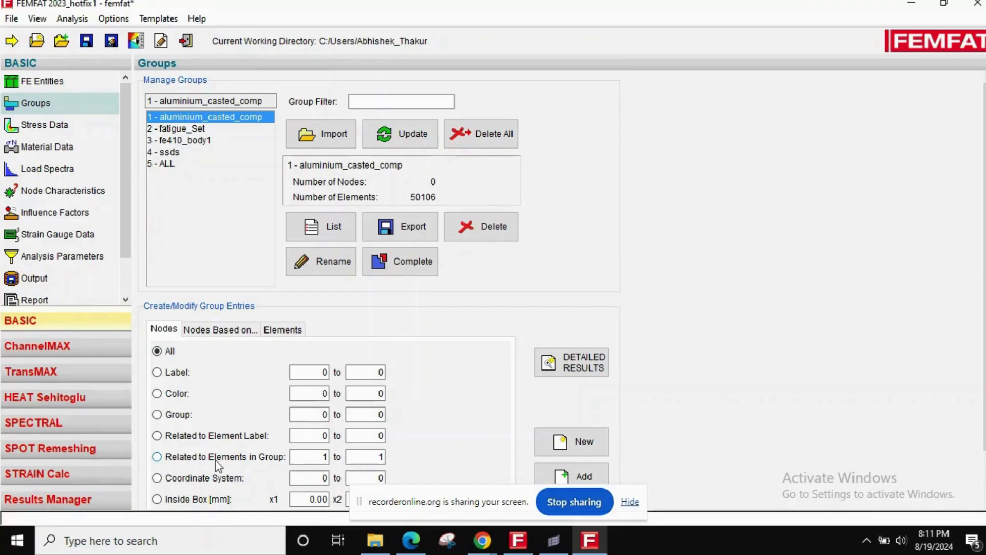
left_click(228, 460)
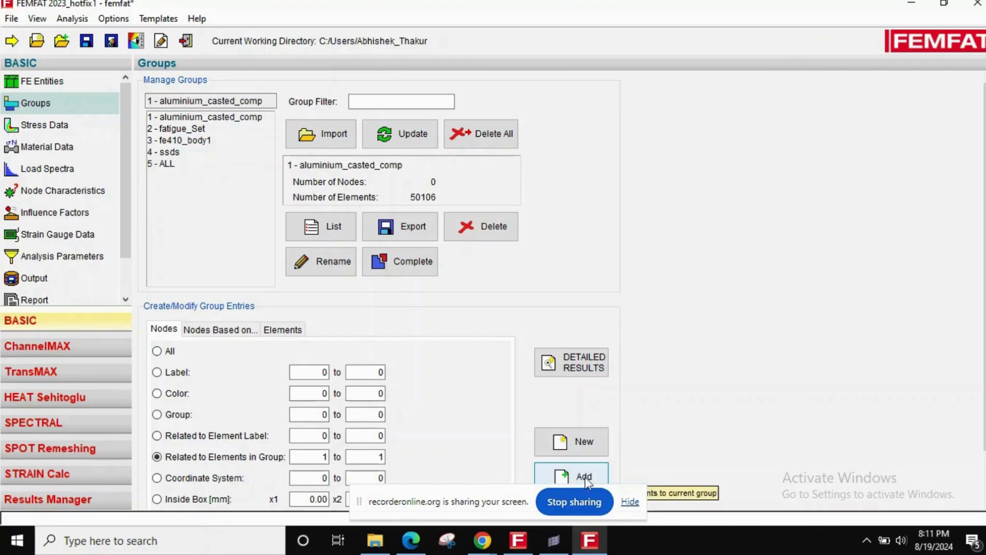
left_click(632, 503)
left_click(585, 476)
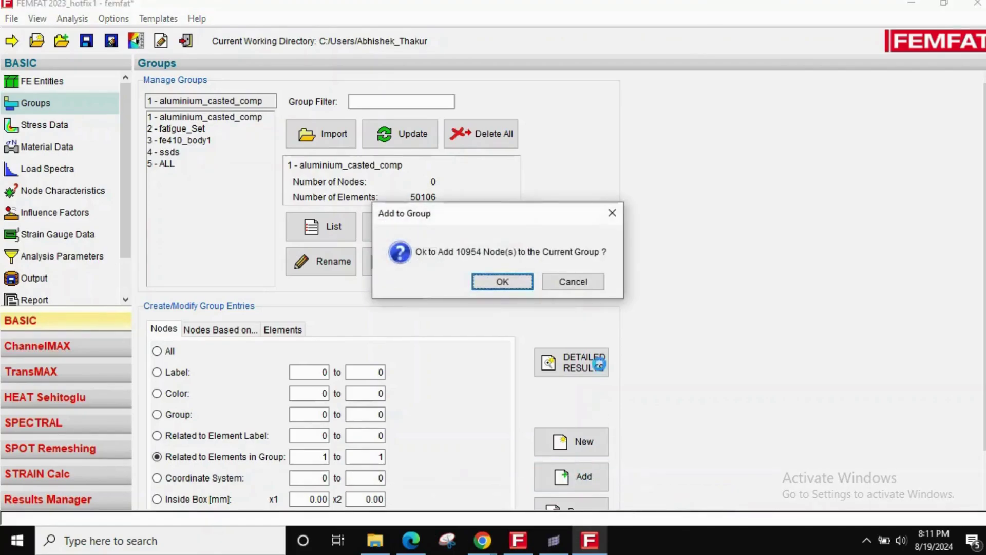
left_click(492, 283)
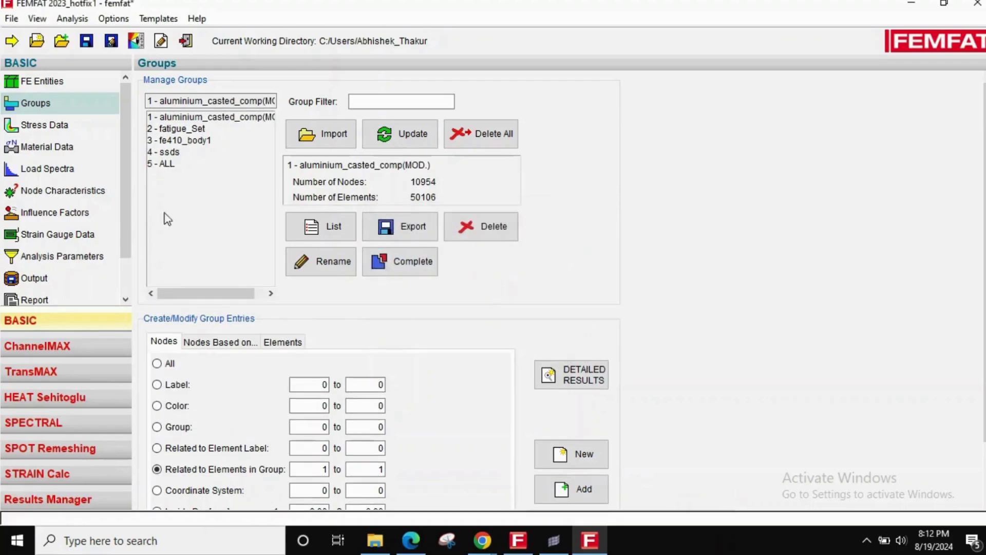
Add the nodes related to the elements in group 3 to the fe410_body1 group.
left_click(192, 141)
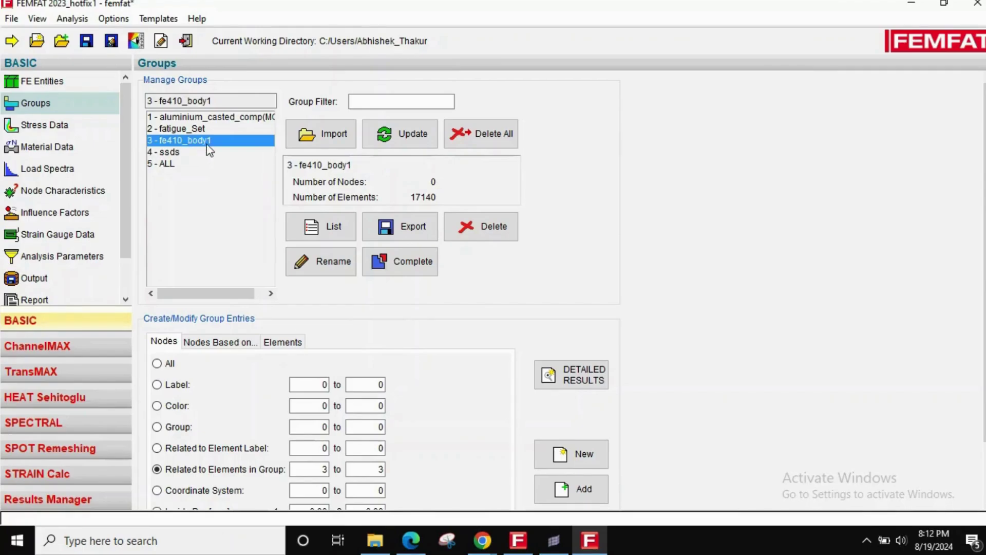
left_click(579, 496)
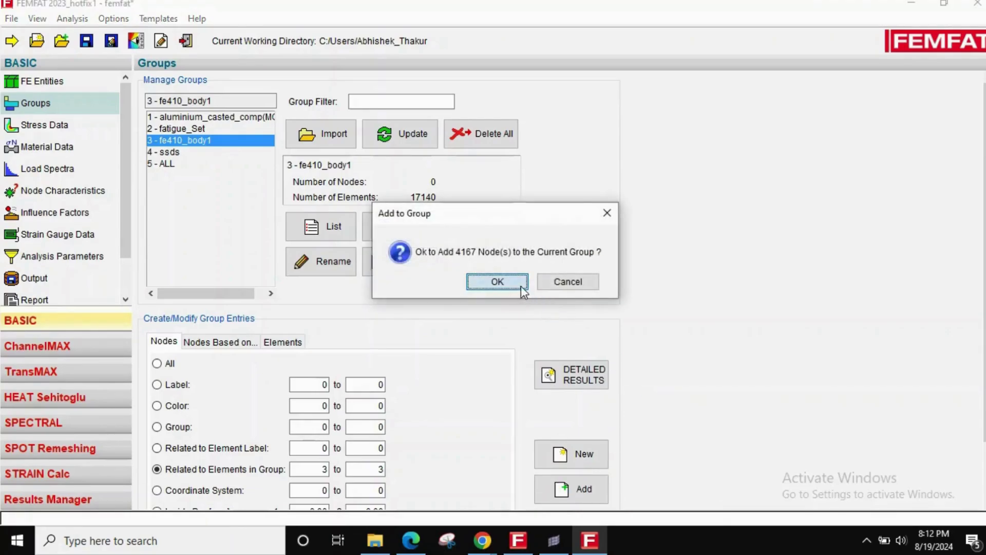
left_click(520, 286)
Add the nodes related to the elements in group 2 to the fatigue_Set group.
scroll(880, 405, "down", 3)
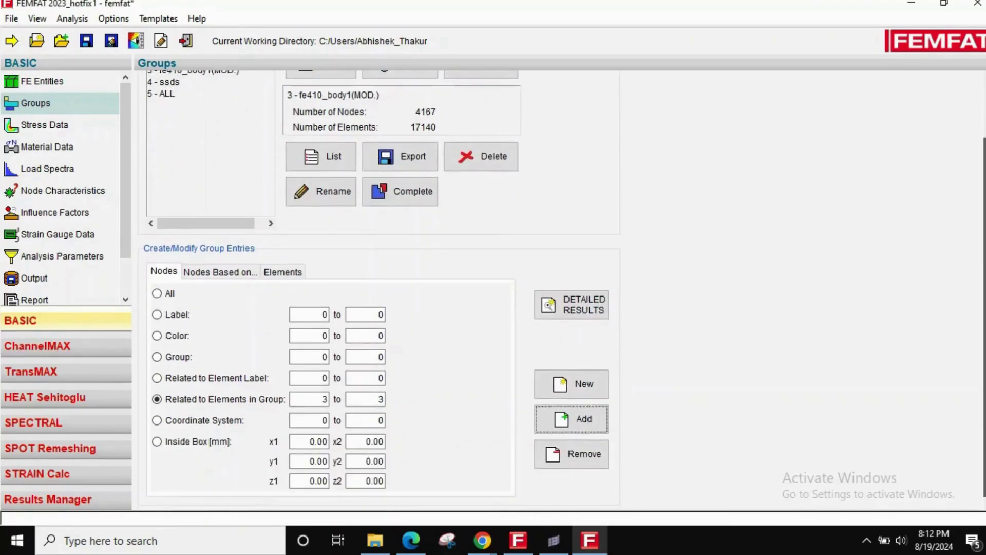
scroll(165, 171, "up", 3)
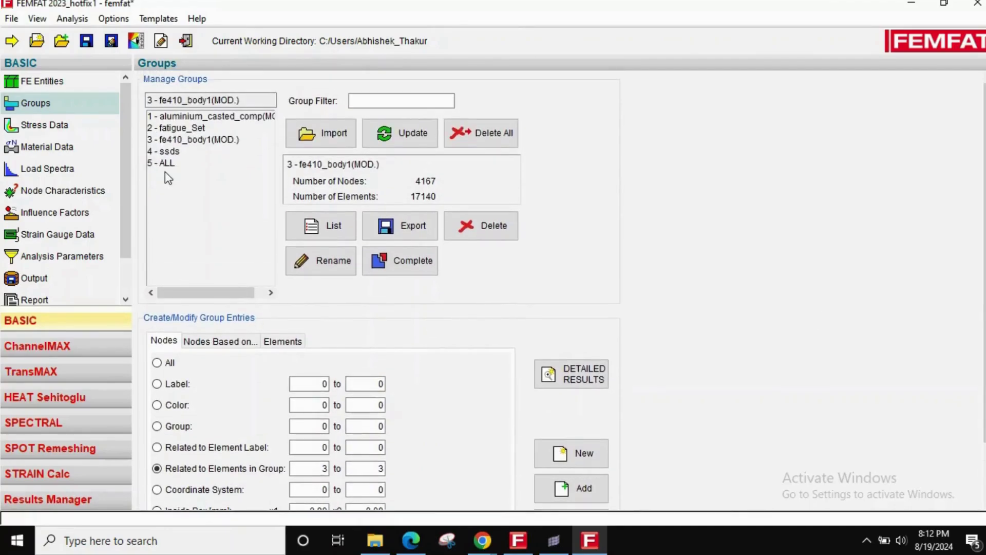
left_click(184, 128)
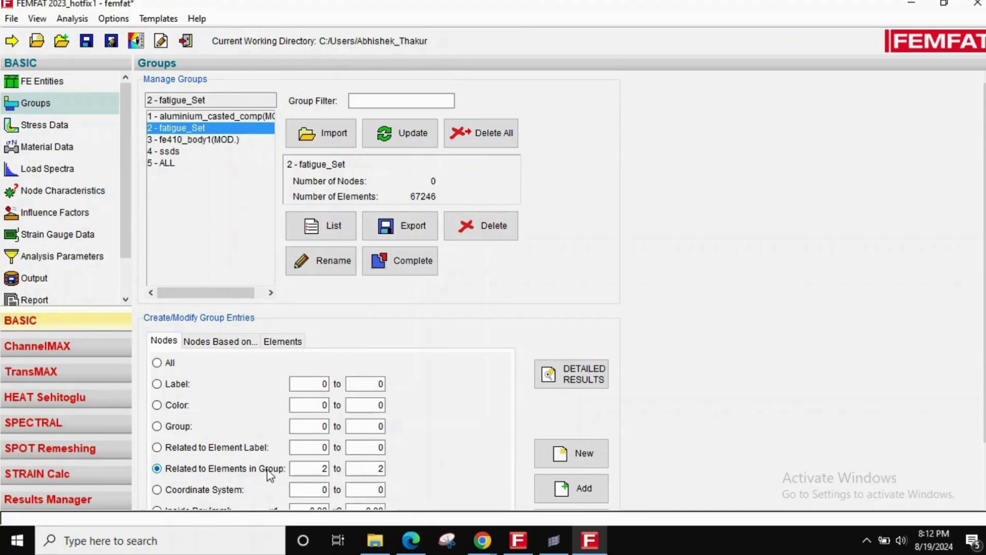
left_click(580, 494)
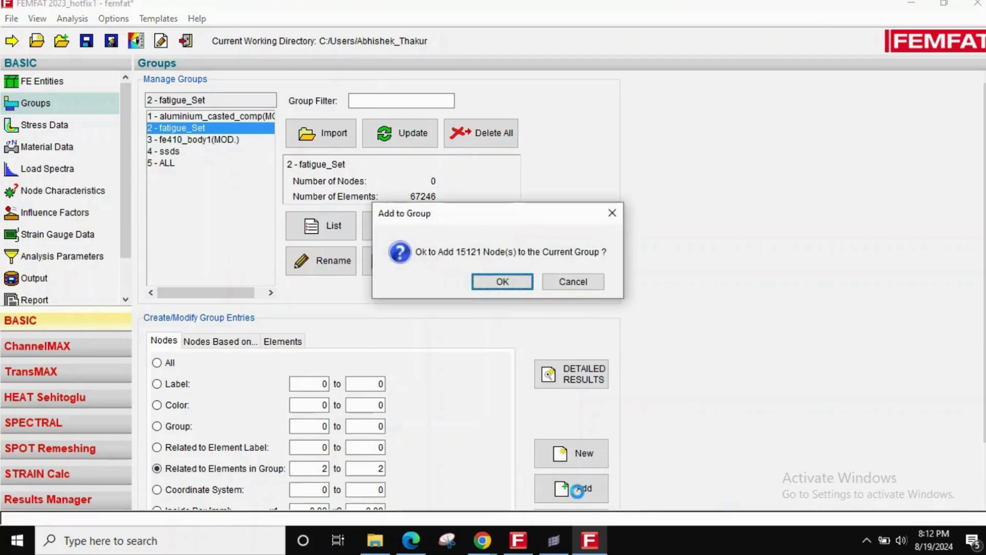
left_click(504, 282)
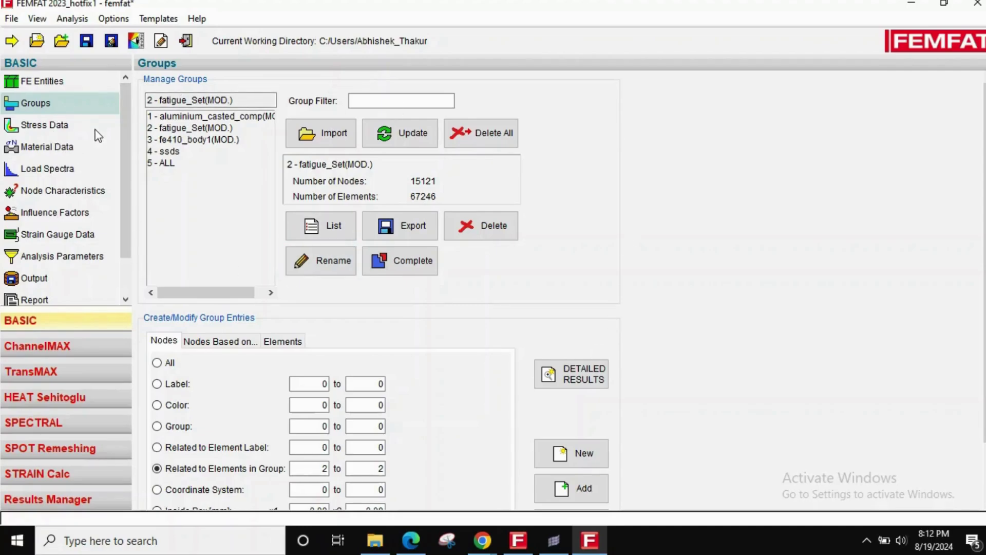
Assign the al_Casting material to the aluminium_casted_comp group in the node characteristics.
left_click(94, 158)
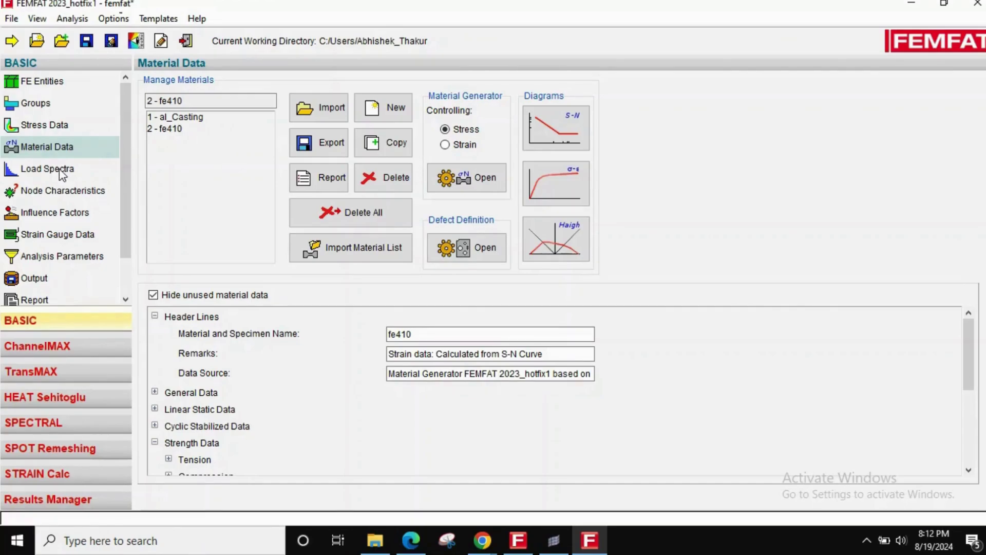
left_click(72, 195)
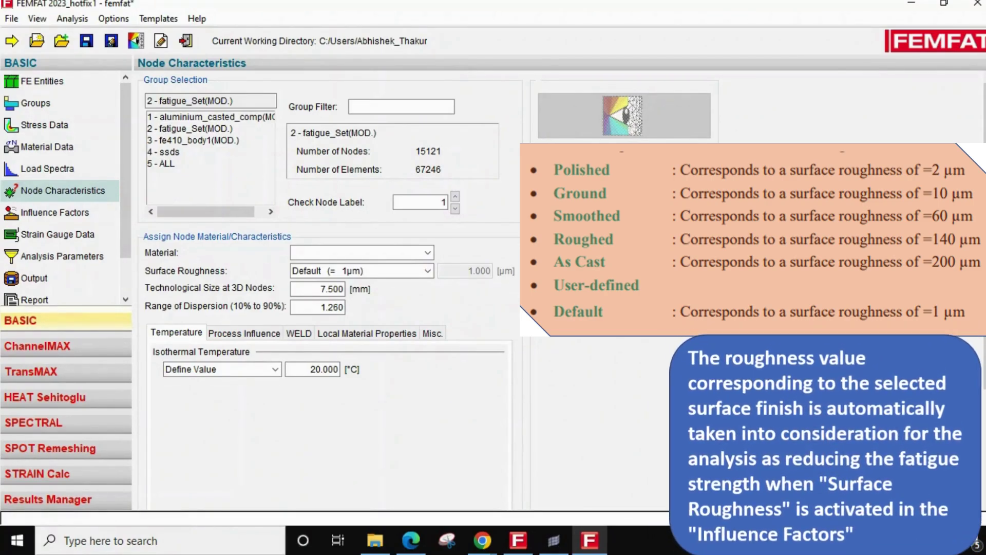
left_click(243, 118)
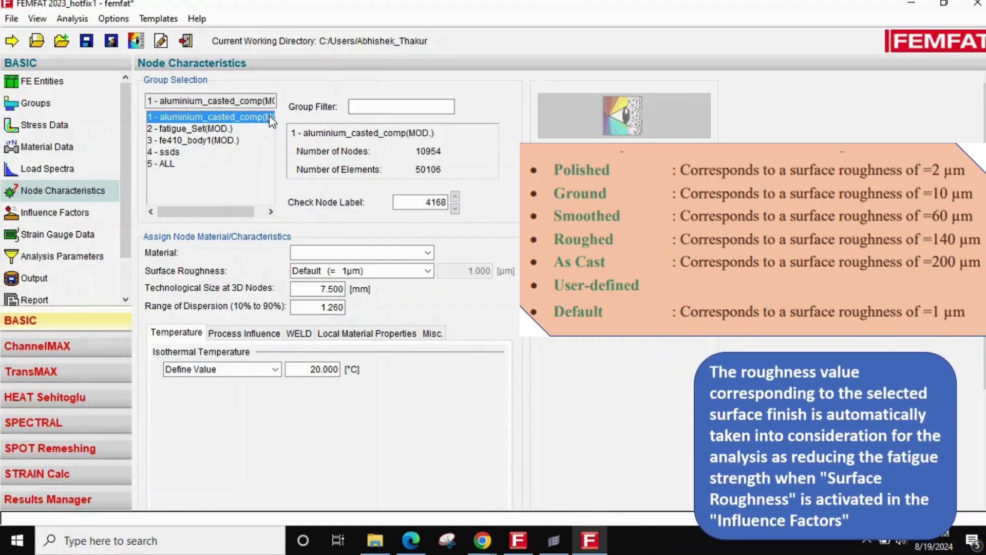
left_click(364, 252)
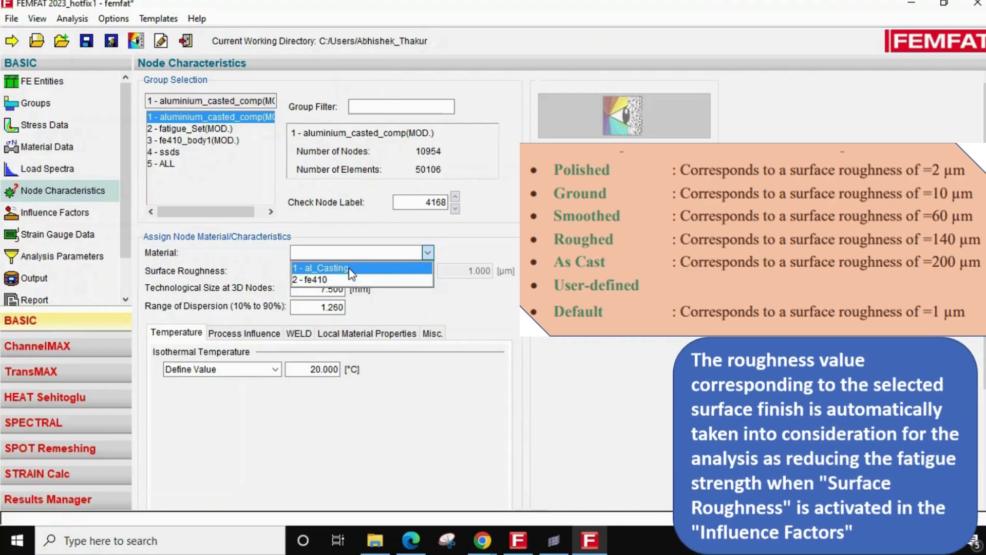
left_click(350, 269)
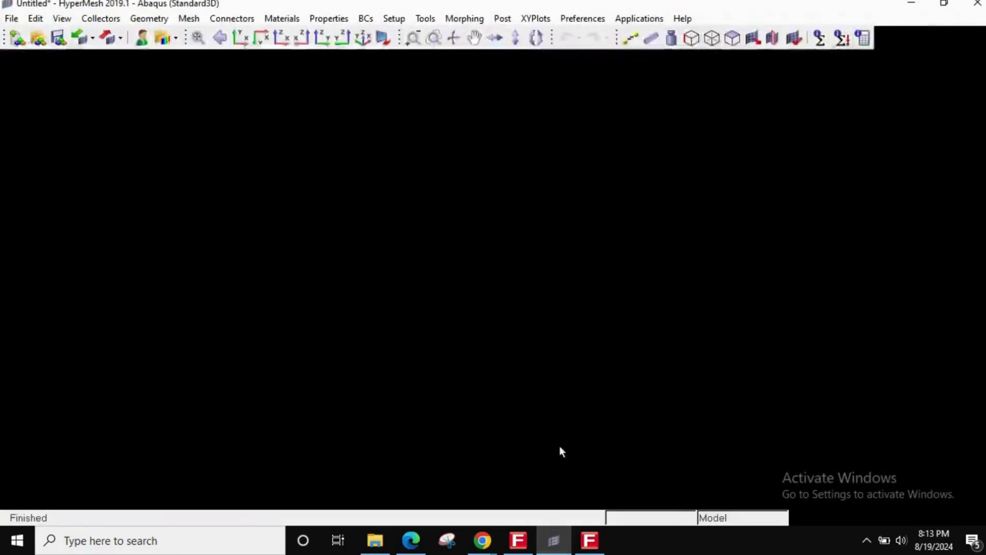
Look at the meshed parts in HyperMesh, return to FEMFAT and set the aluminium_casted_comp group's surface roughness to As Cast (200 µm).
left_click(553, 540)
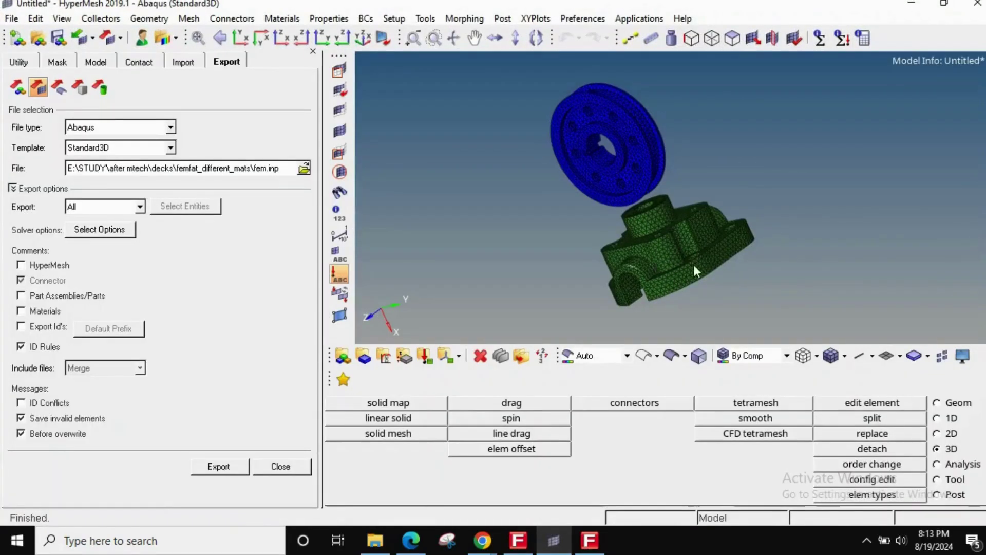
left_click_drag(694, 248, 616, 277)
left_click(590, 539)
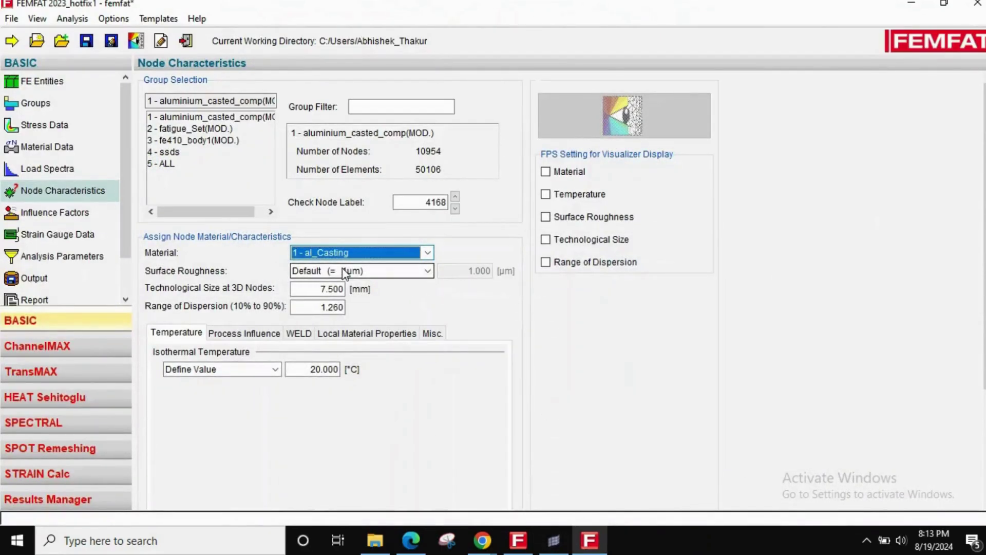
left_click(329, 271)
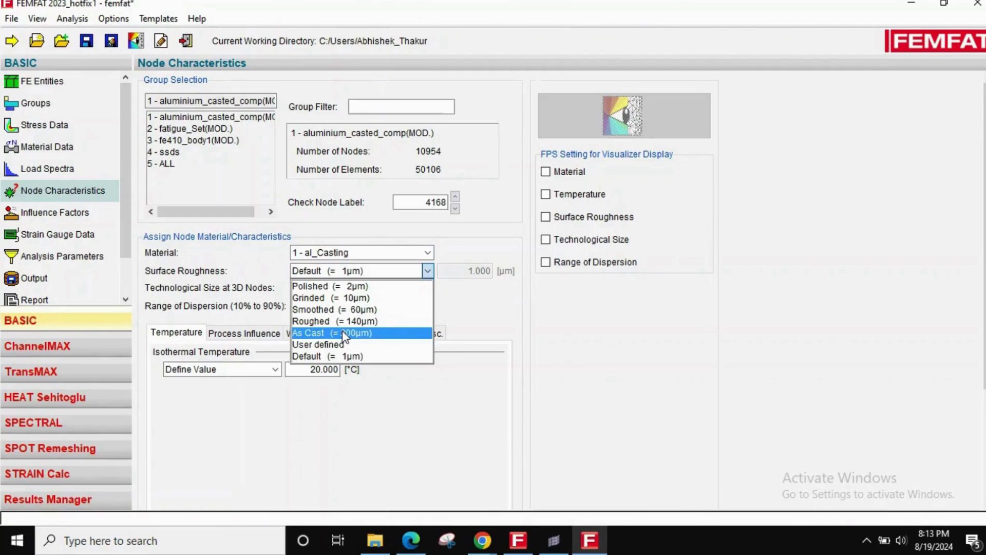
left_click(356, 334)
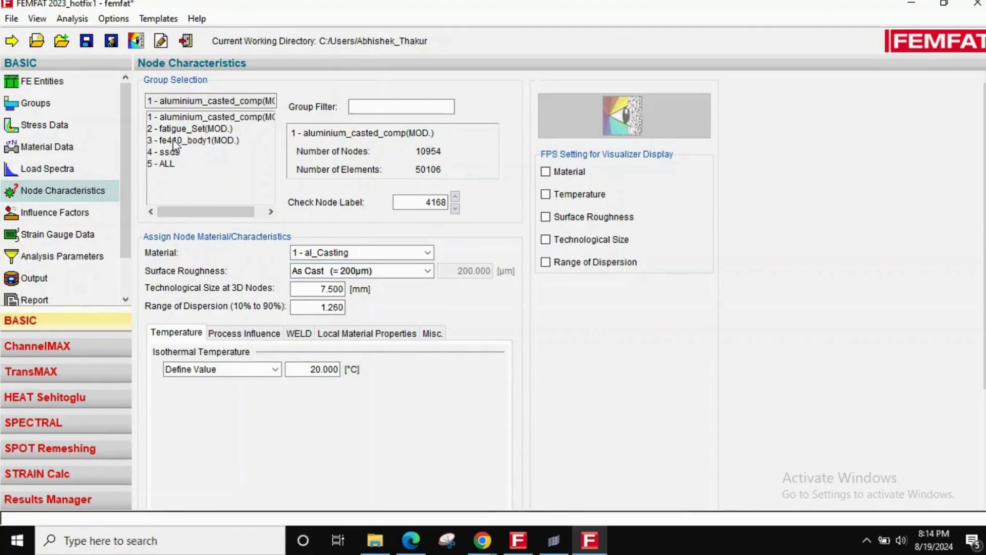
Assign the fe410 material and Smoothed (60 µm) surface roughness to the fe410_body1 group.
left_click(190, 141)
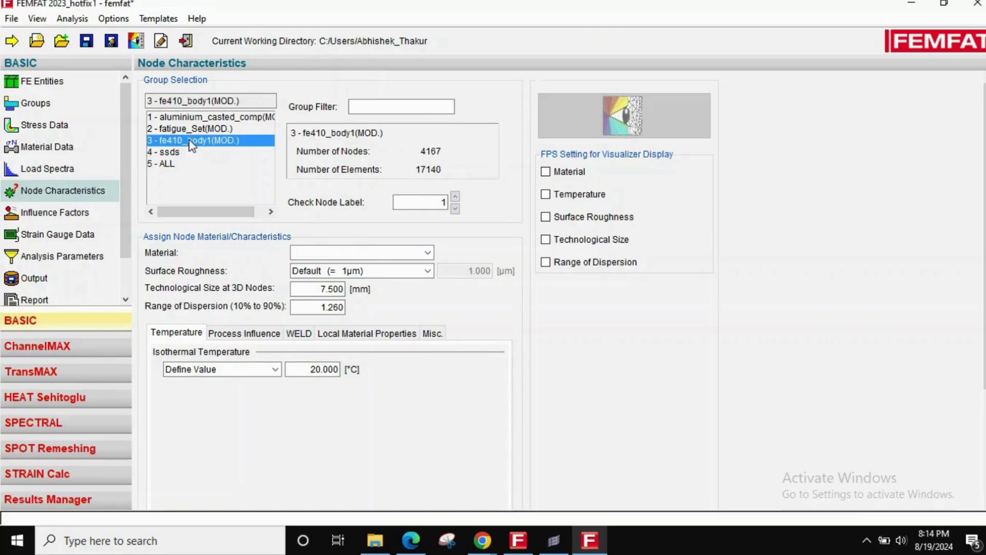
left_click(317, 251)
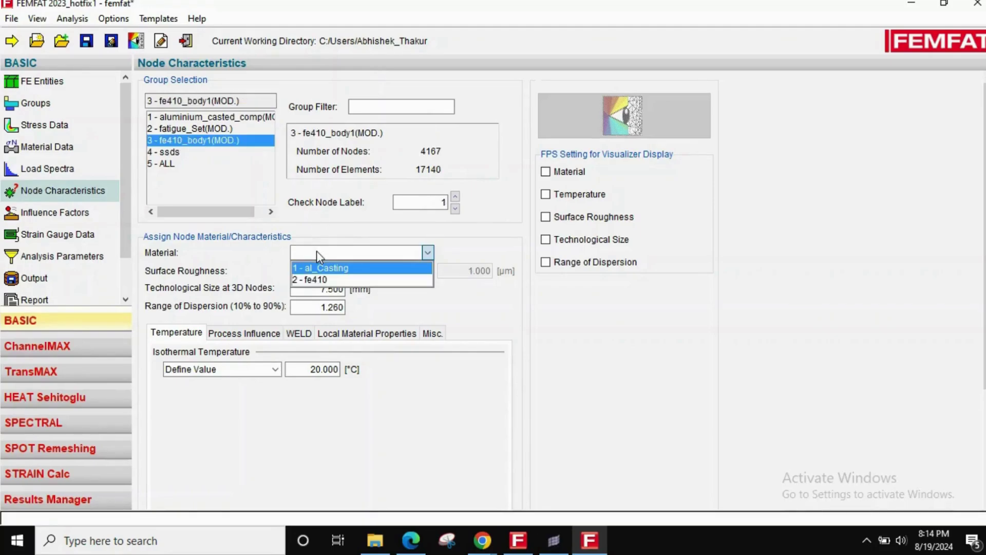
left_click(308, 280)
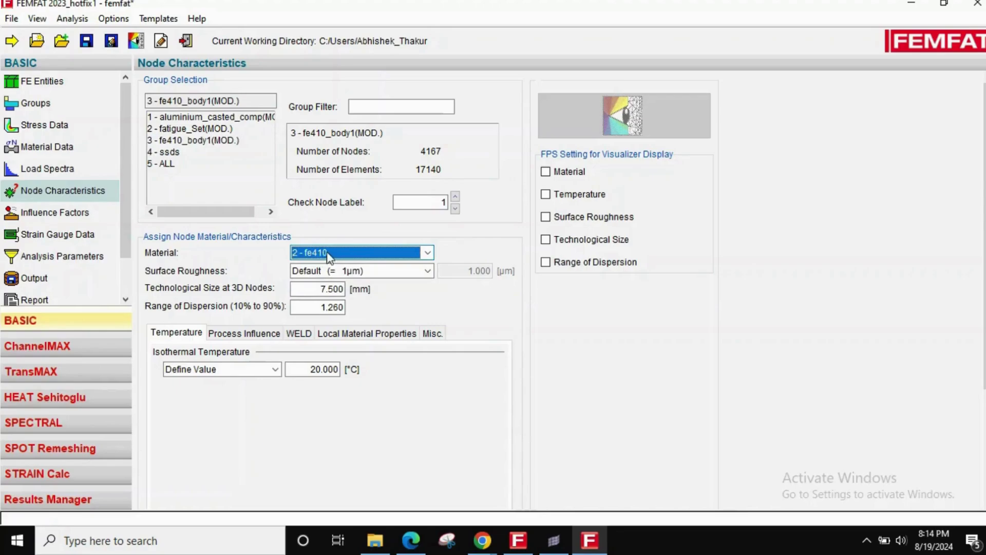
left_click(315, 272)
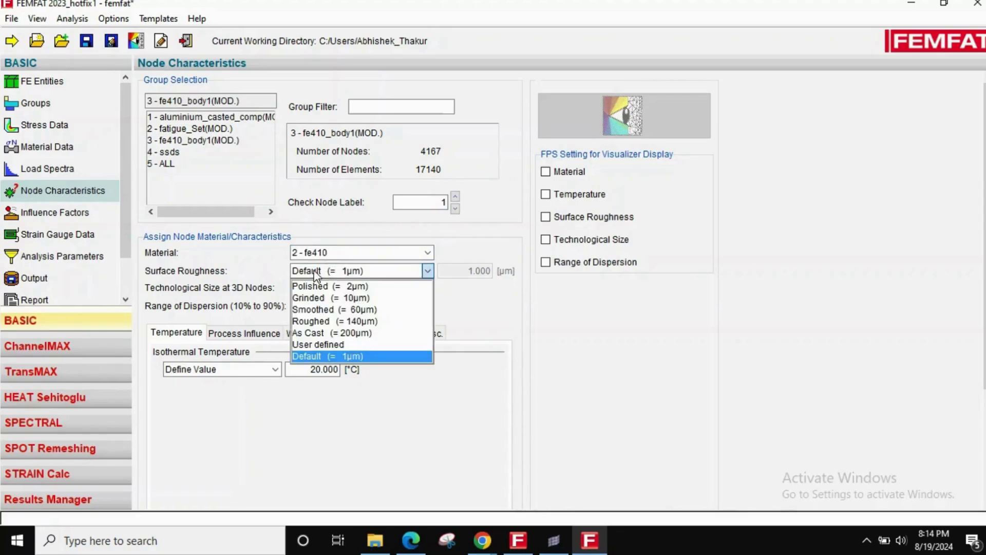
left_click(314, 310)
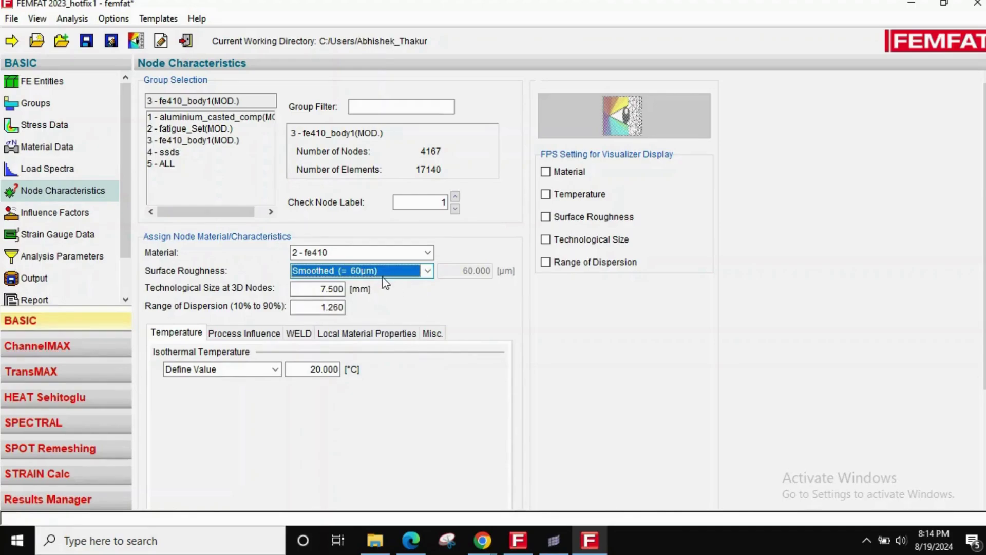
Switch to HyperMesh, examine the blue wheel-shaped part's mesh up close and return to FEMFAT's node characteristics.
left_click(553, 540)
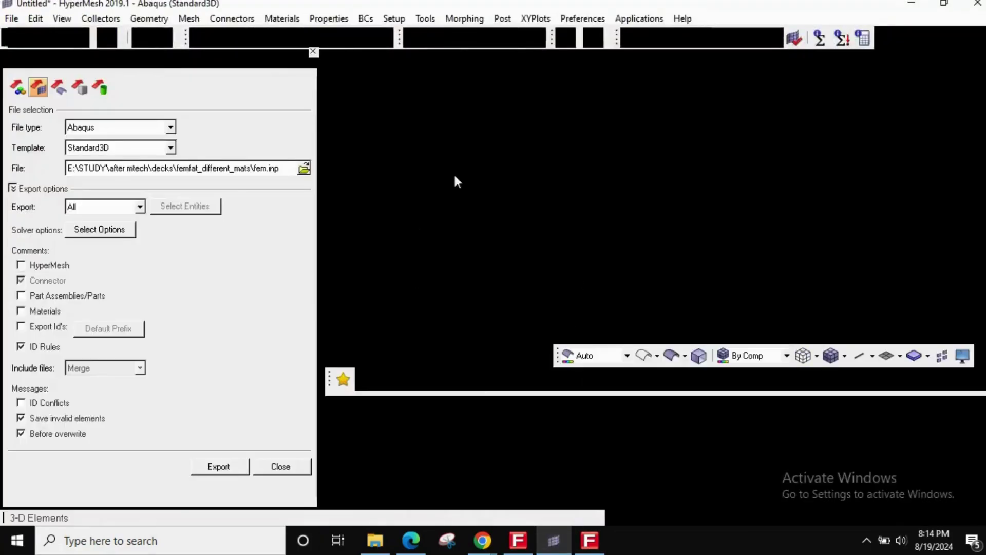
scroll(567, 153, "up", 5)
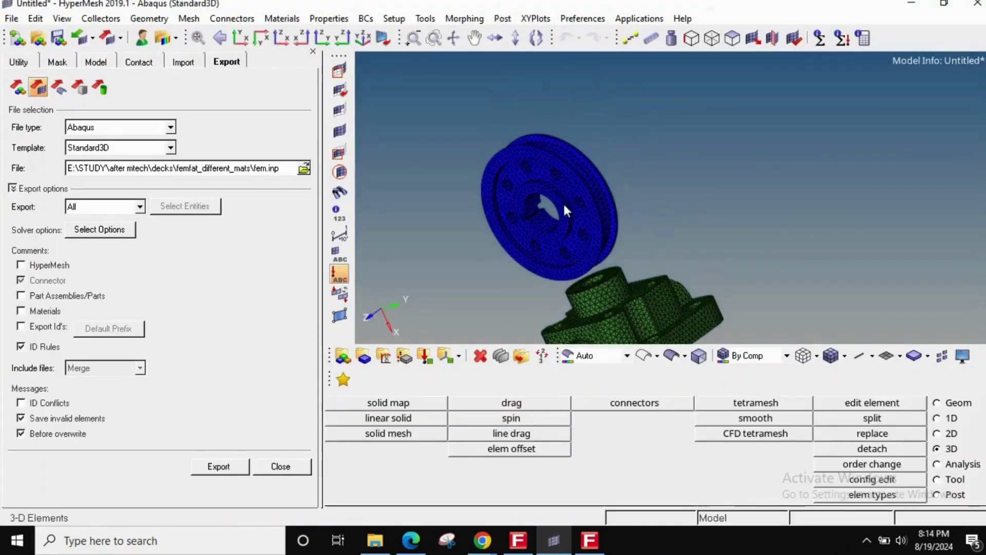
scroll(538, 174, "down", 2)
scroll(538, 175, "down", 1)
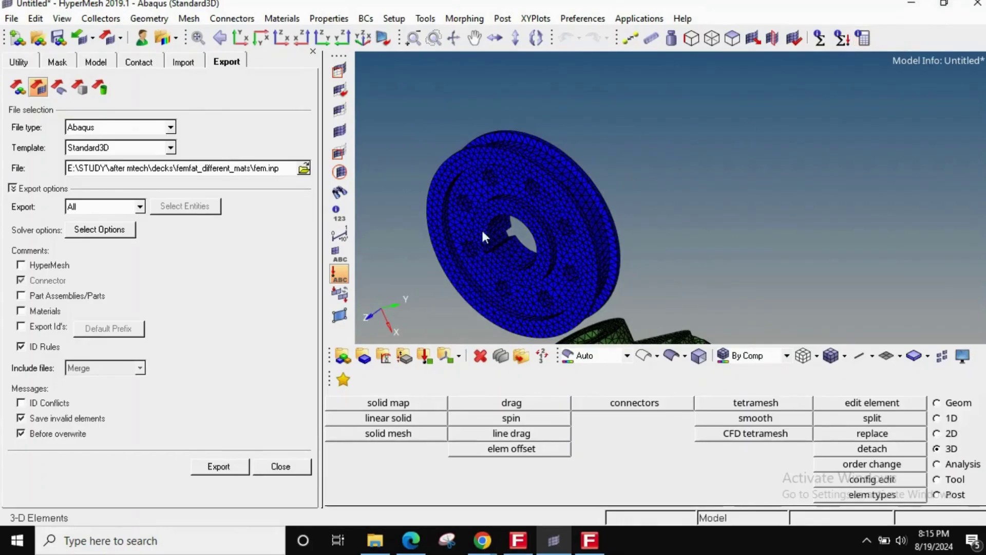
left_click(911, 2)
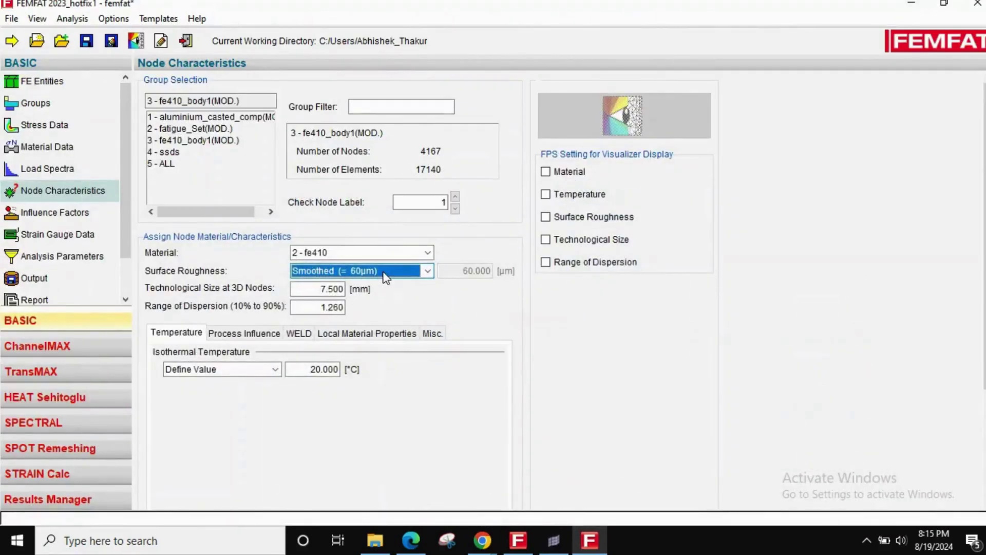
left_click(188, 179)
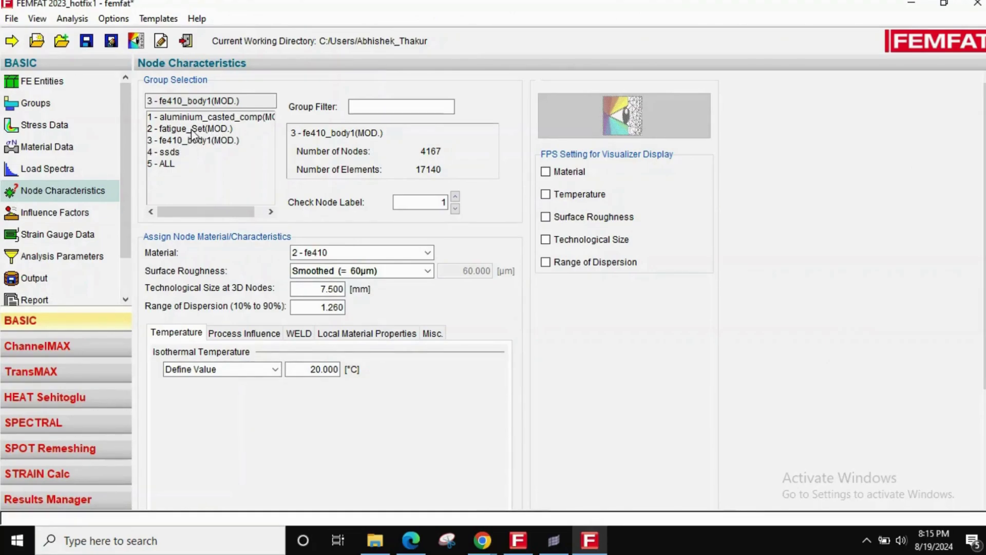
Activate the Surface Roughness influence factor and set the stress rearrangement to Mean+Amp: Unfavorable Sequence Influence.
left_click(86, 216)
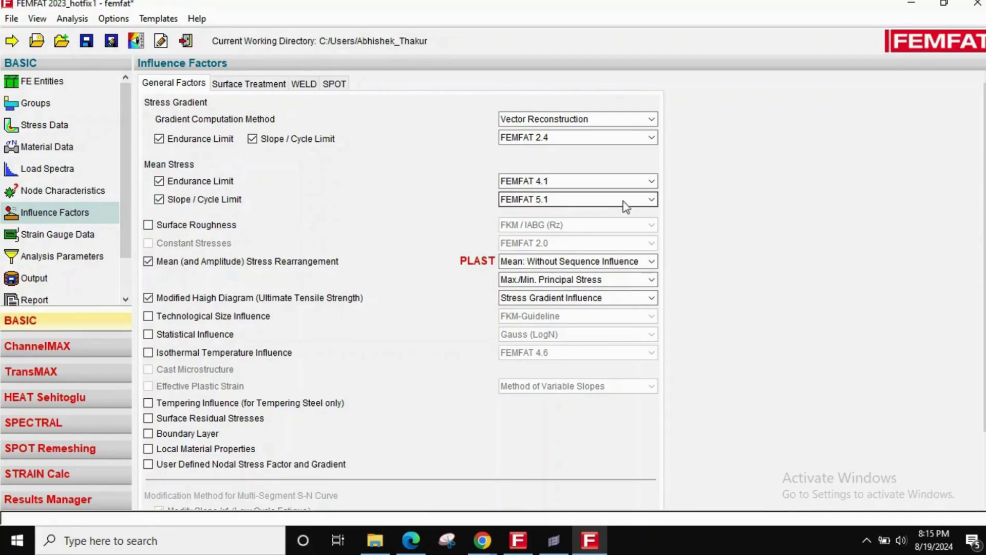
left_click(166, 229)
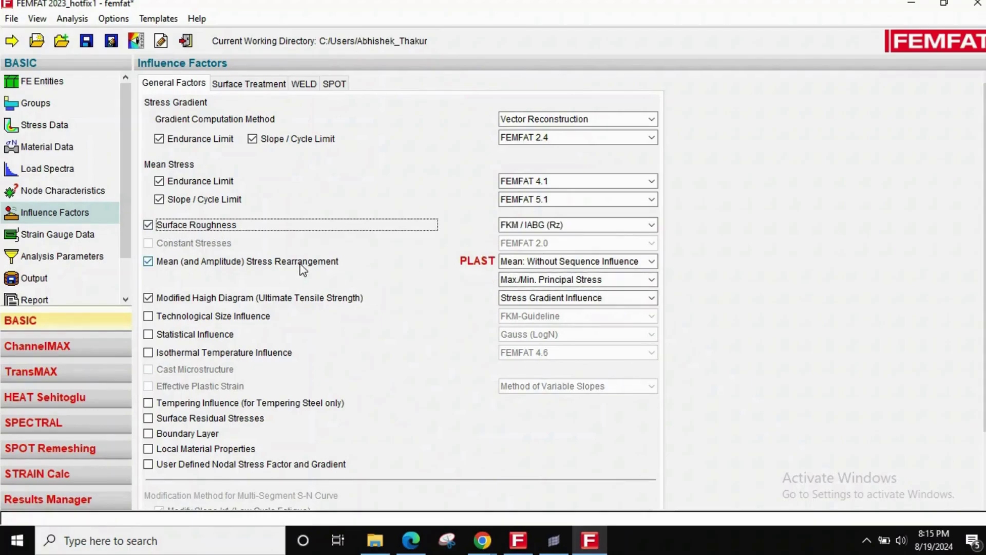
left_click(548, 263)
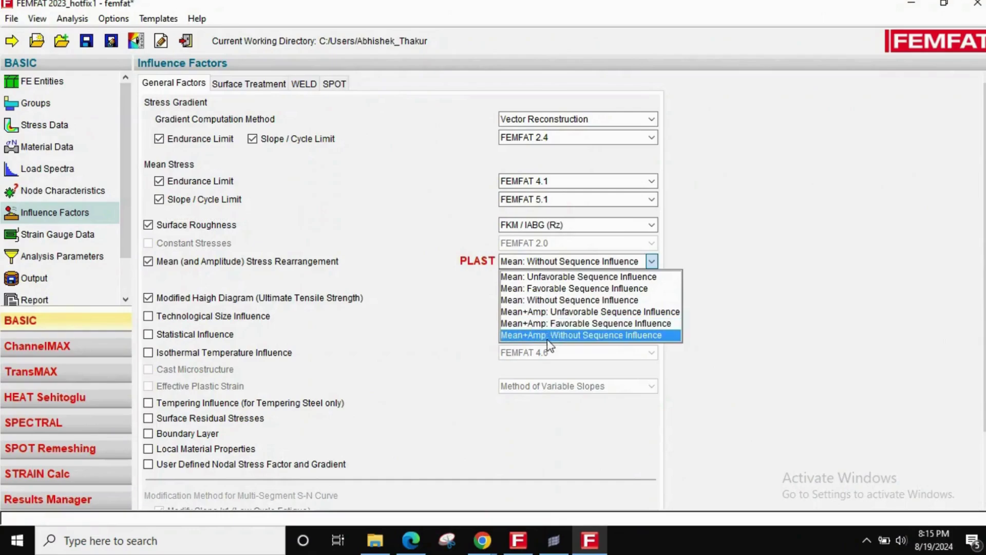
left_click(562, 314)
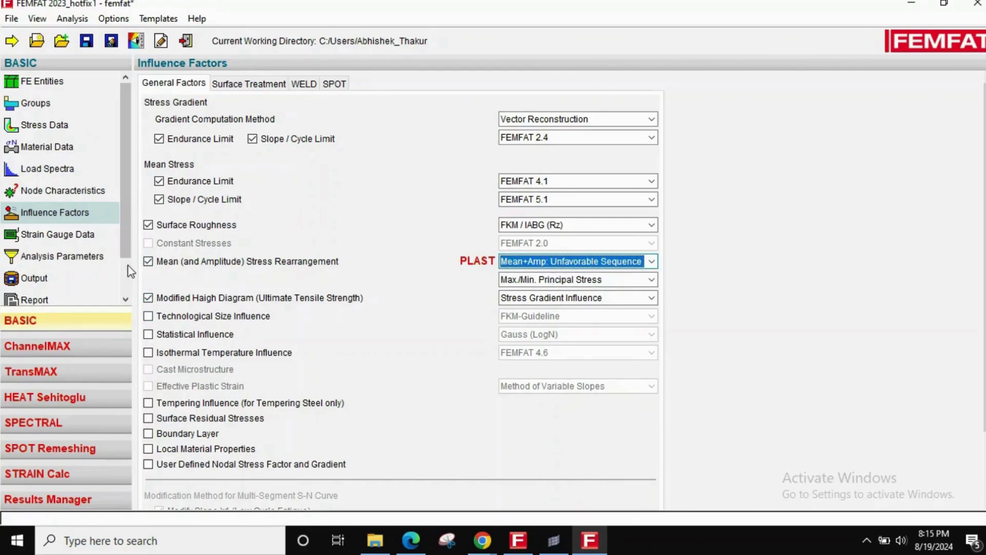
Review the analysis parameters and output settings, and start the analysis for the fatigue_Set group.
left_click(72, 263)
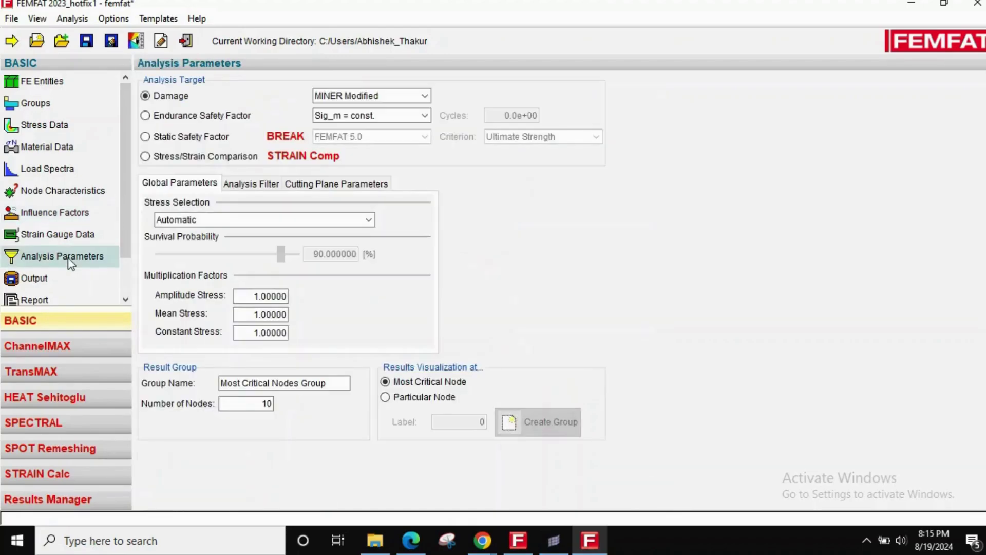
left_click(57, 280)
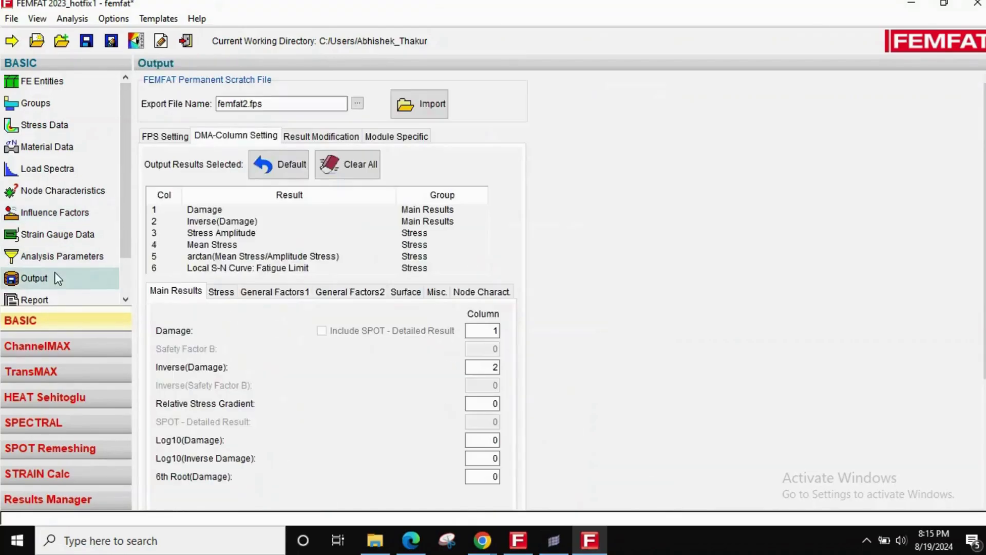
scroll(69, 288, "down", 1)
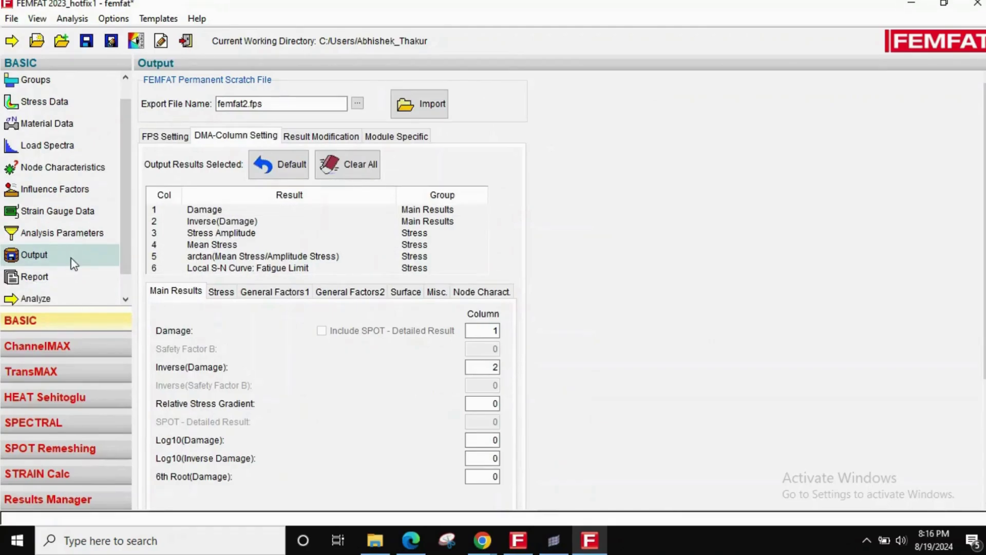
left_click(50, 297)
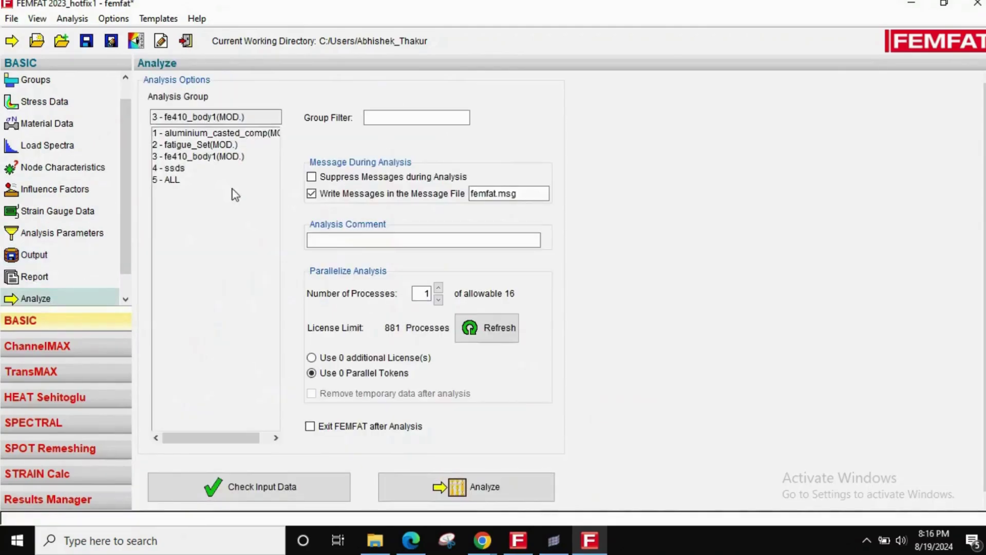
left_click(197, 146)
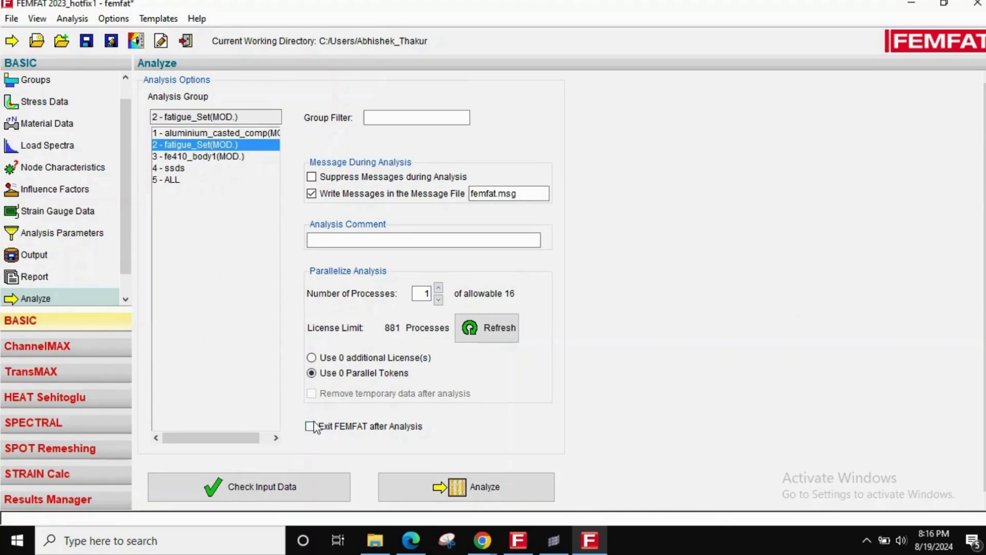
left_click(430, 483)
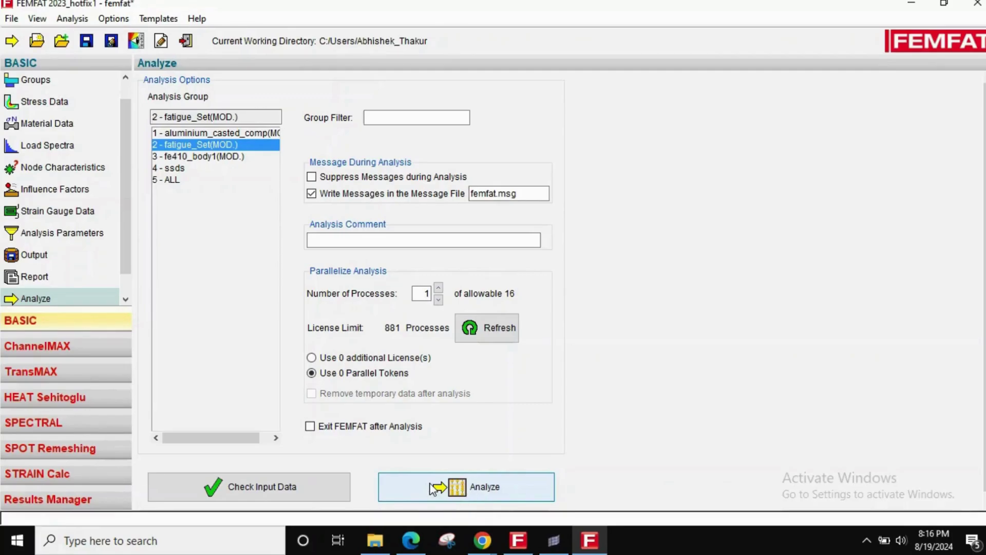